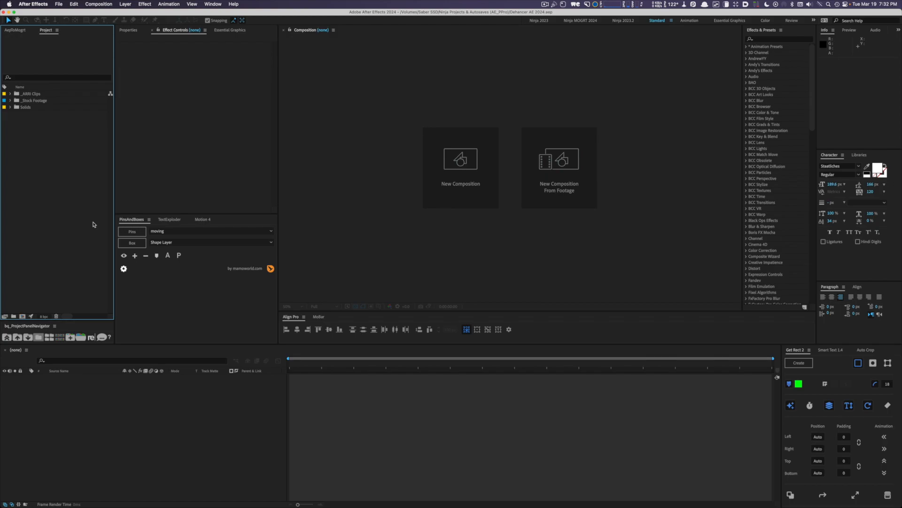
# - Set the project's color bit depth to 16 bits per channel and its working color space to Rec.709 Gamma 2.4
pyautogui.press('super+alt+shift+k')
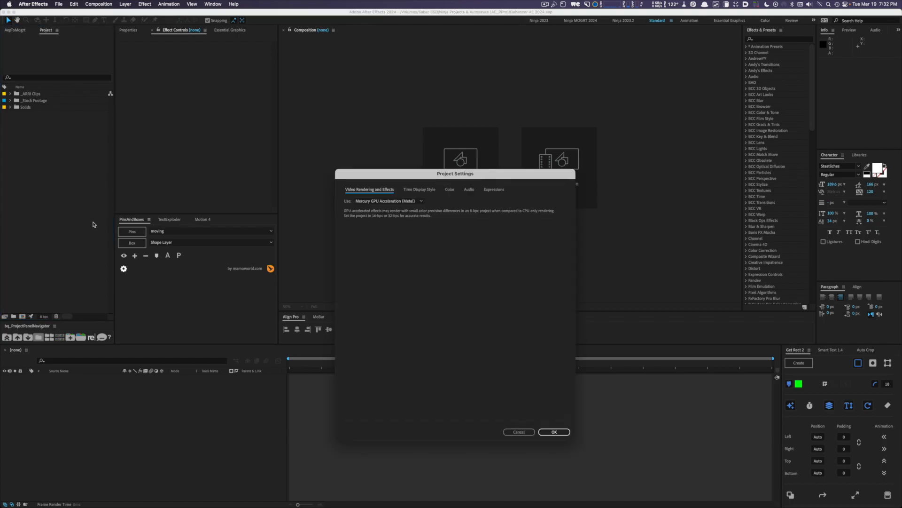
pyautogui.click(450, 190)
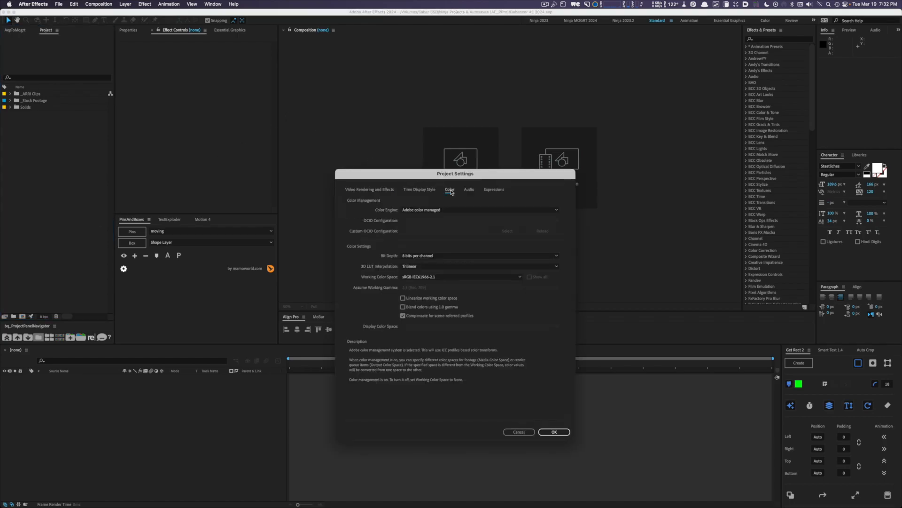
pyautogui.click(433, 254)
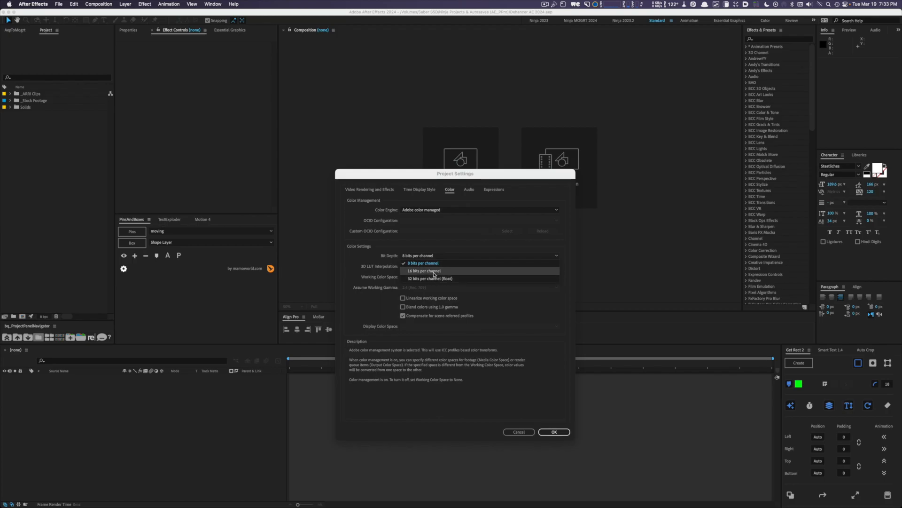
pyautogui.click(433, 271)
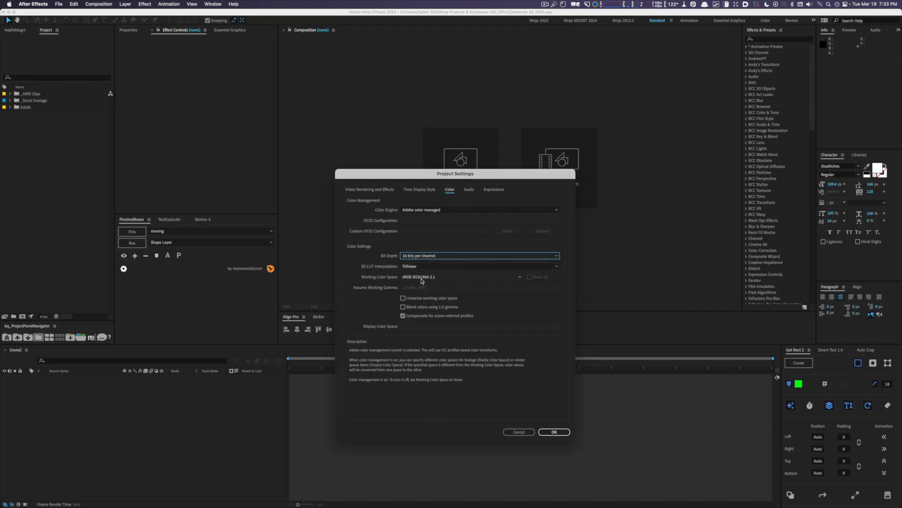
pyautogui.click(422, 279)
pyautogui.scroll(3, 454, 130)
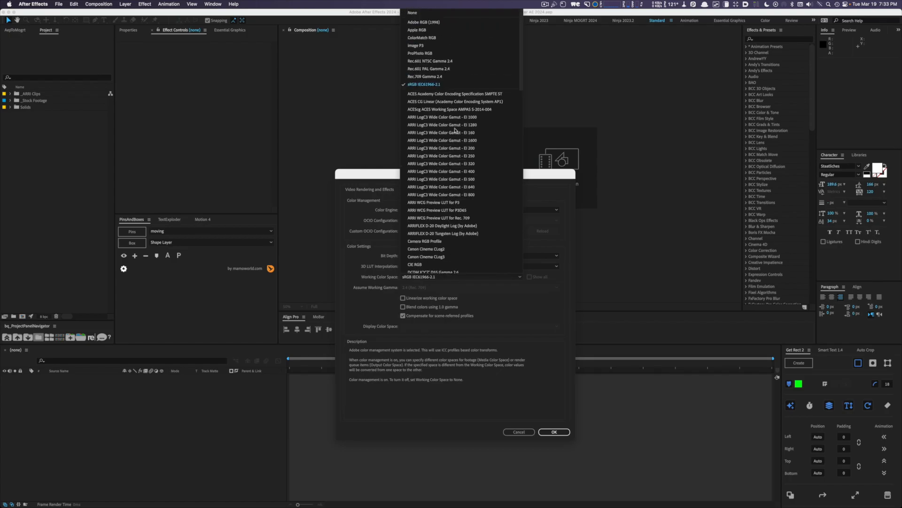
pyautogui.click(445, 76)
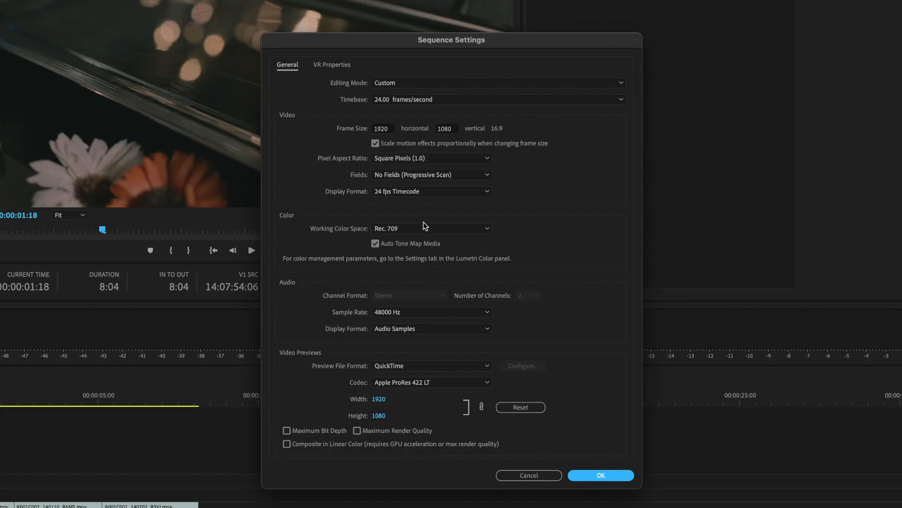
# - In Premiere Pro's sequence settings, use the Rec. 709 working color space and enable maximum bit depth, maximum render quality and linear color compositing
pyautogui.click(424, 226)
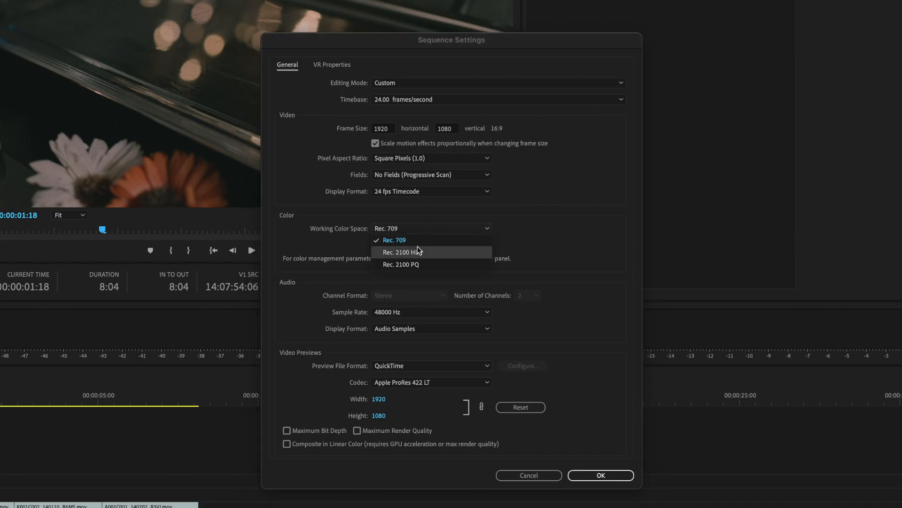
pyautogui.click(405, 243)
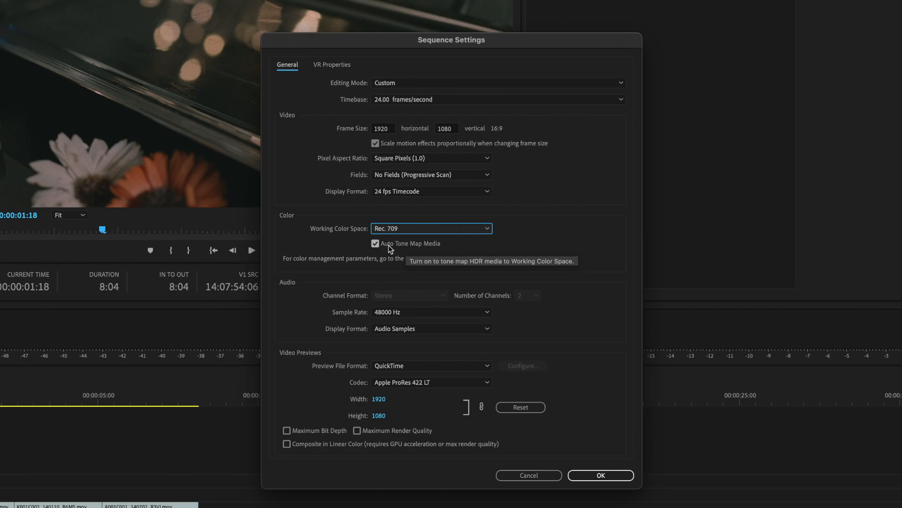
pyautogui.click(287, 431)
pyautogui.click(358, 431)
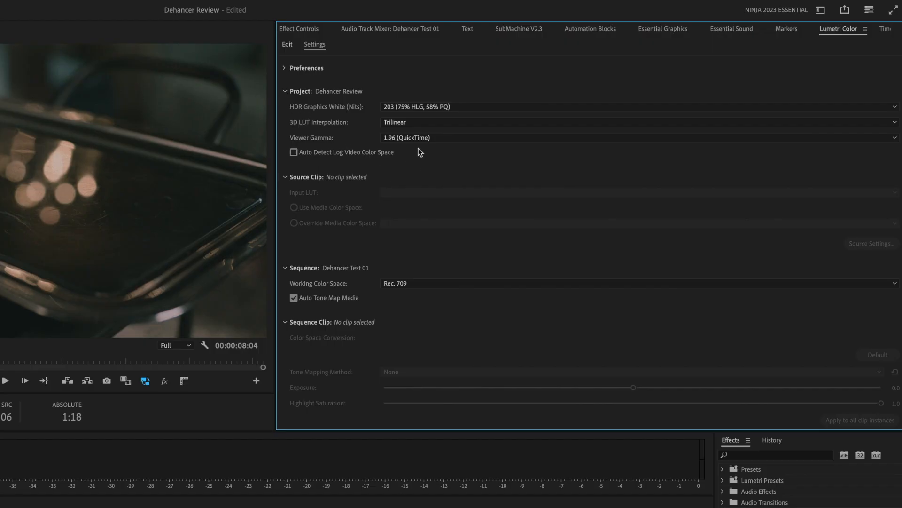
# - Try the viewer gamma options for the project in the Lumetri color settings
pyautogui.click(421, 139)
pyautogui.click(416, 151)
pyautogui.click(412, 140)
pyautogui.click(413, 161)
pyautogui.click(411, 141)
pyautogui.click(417, 172)
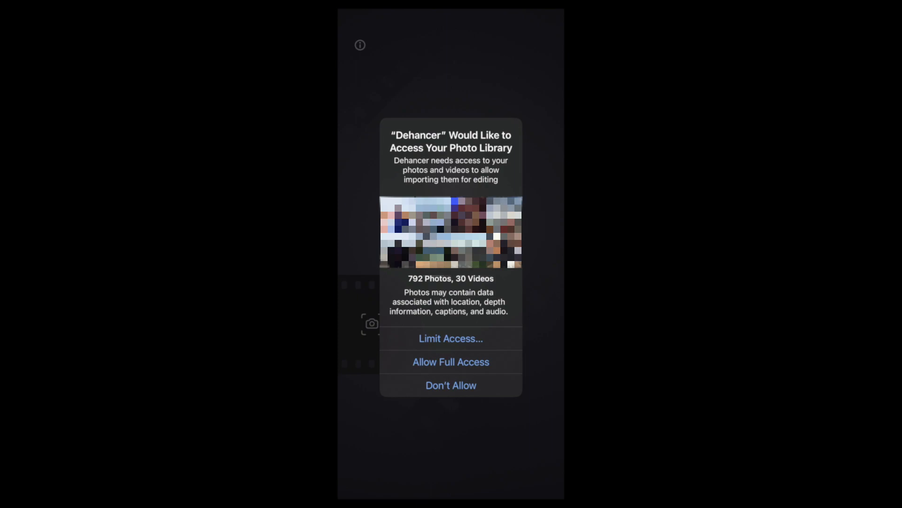
# - In the Dehancer mobile app, allow full access to the photo library and look through the app's information page
pyautogui.click(452, 362)
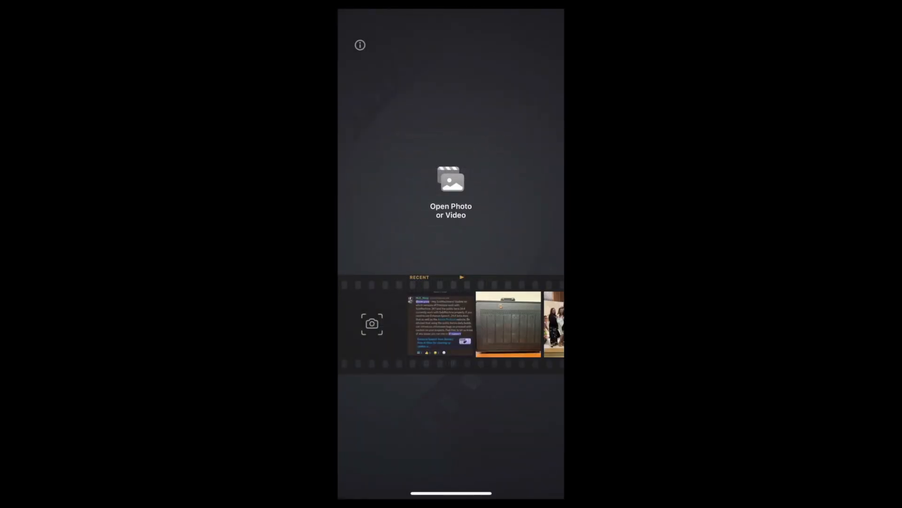
pyautogui.click(360, 45)
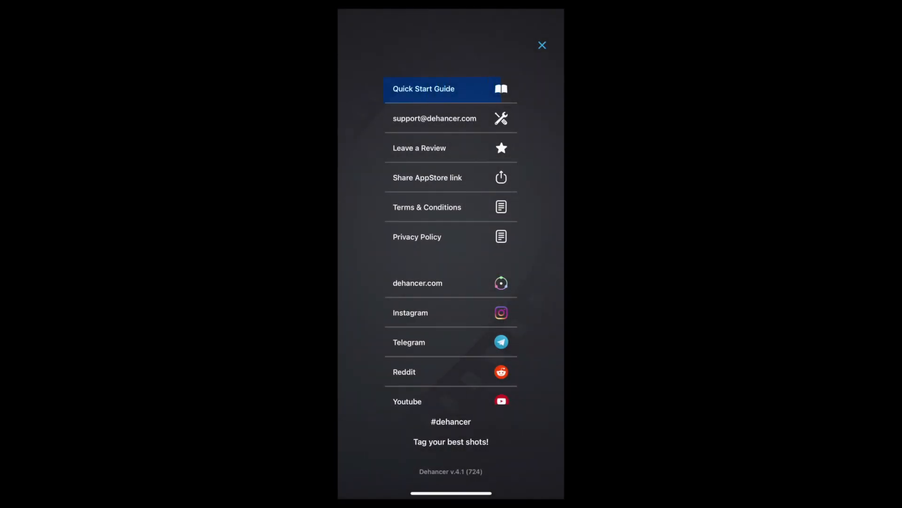
pyautogui.scroll(-2, 451, 240)
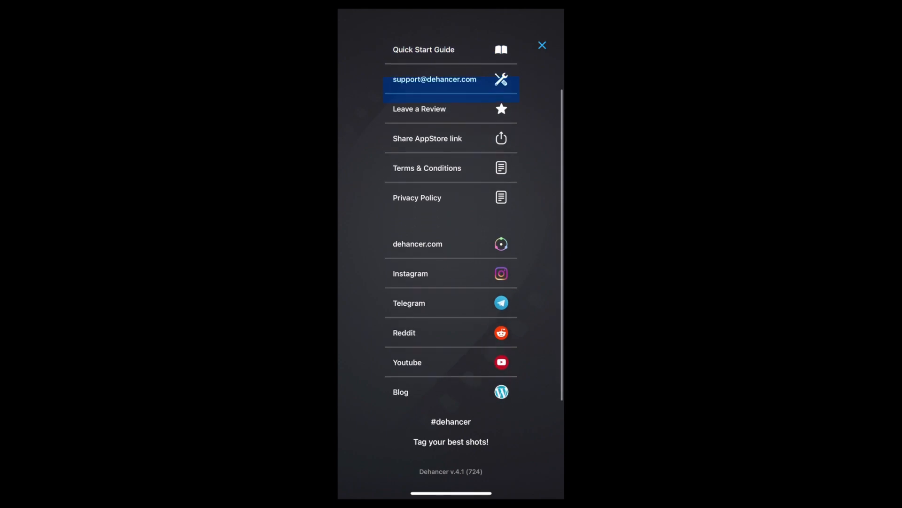
pyautogui.scroll(1, 451, 240)
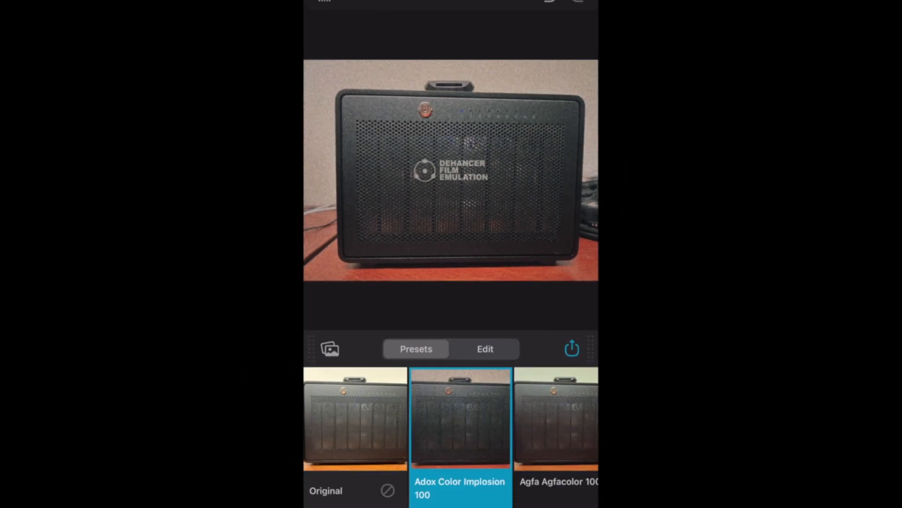
# - Apply the Agfa Agfacolor preset to the photo and choose the one-week unlimited export subscription at $5.99
pyautogui.click(536, 386)
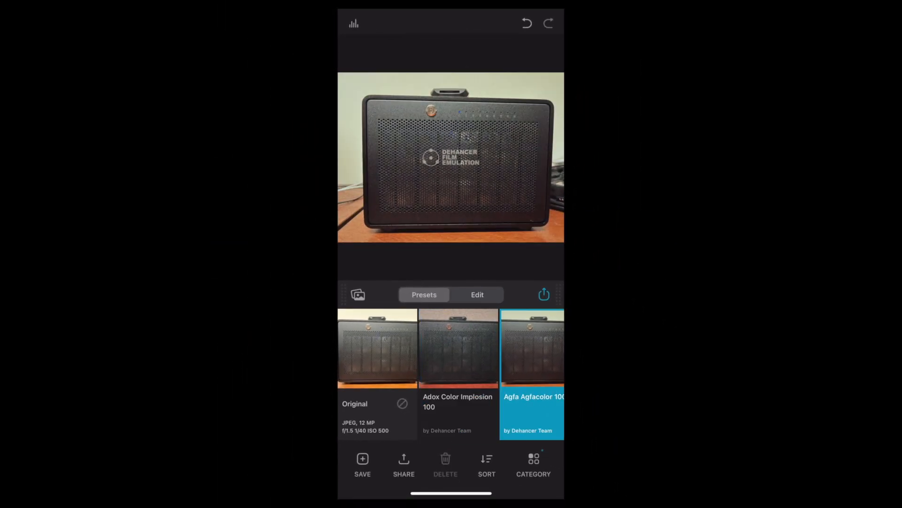
pyautogui.click(545, 295)
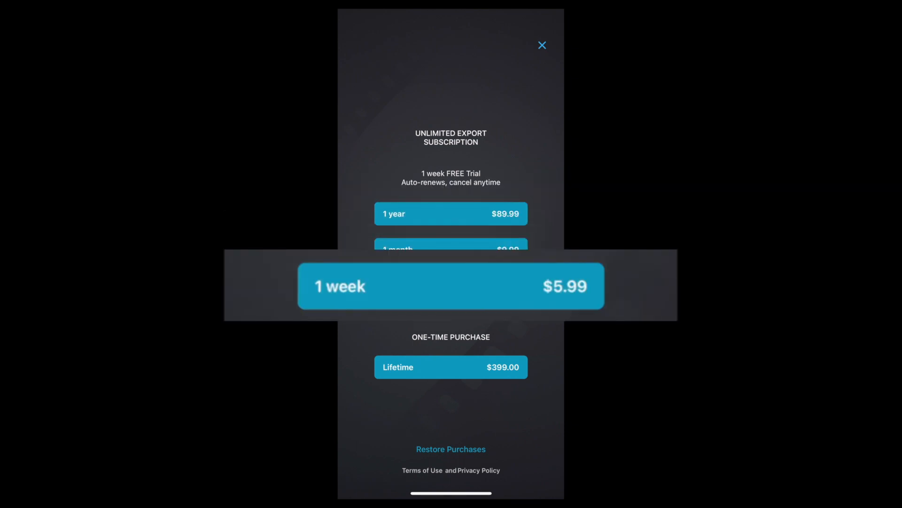
pyautogui.click(451, 285)
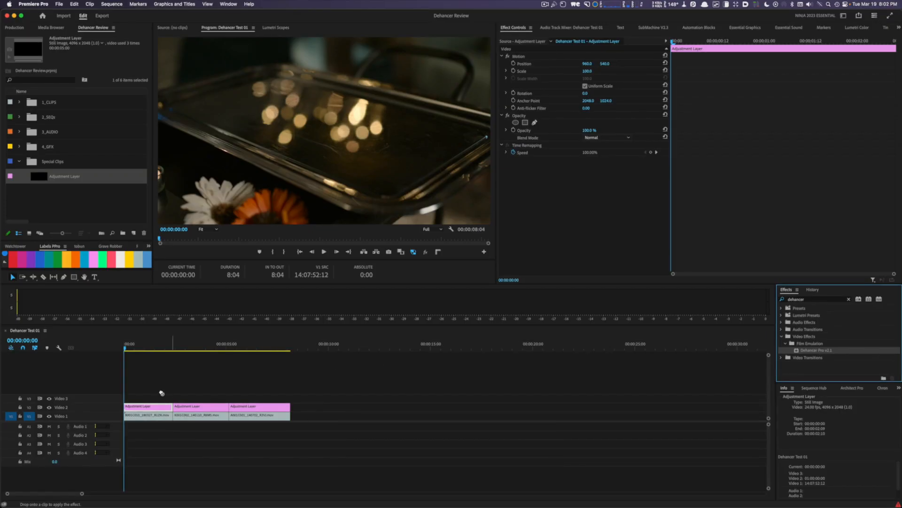
# - In Premiere Pro, toggle Dehancer's film emulation on the adjustment layer and set its profile to Konica Minolta VX400 Super
pyautogui.moveTo(162, 393); pyautogui.dragTo(151, 405)
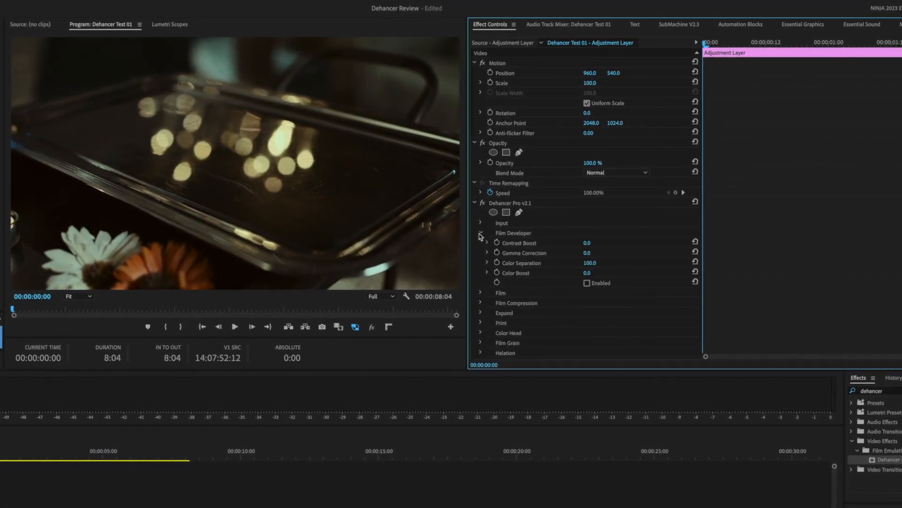
pyautogui.click(480, 243)
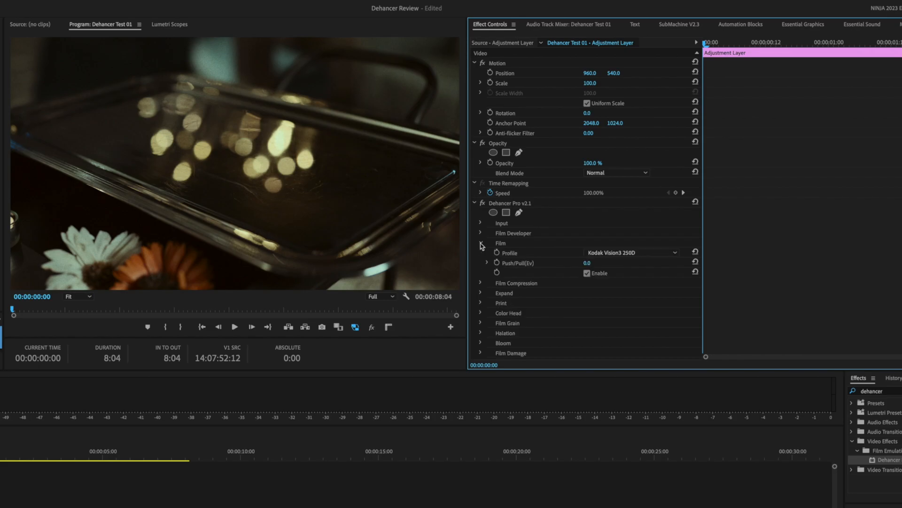
pyautogui.click(587, 273)
pyautogui.click(587, 273)
pyautogui.click(620, 253)
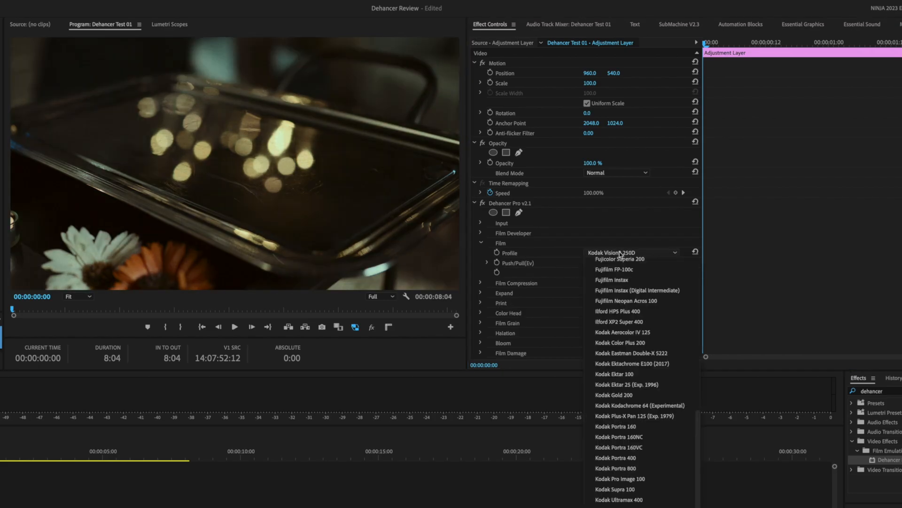
pyautogui.click(625, 506)
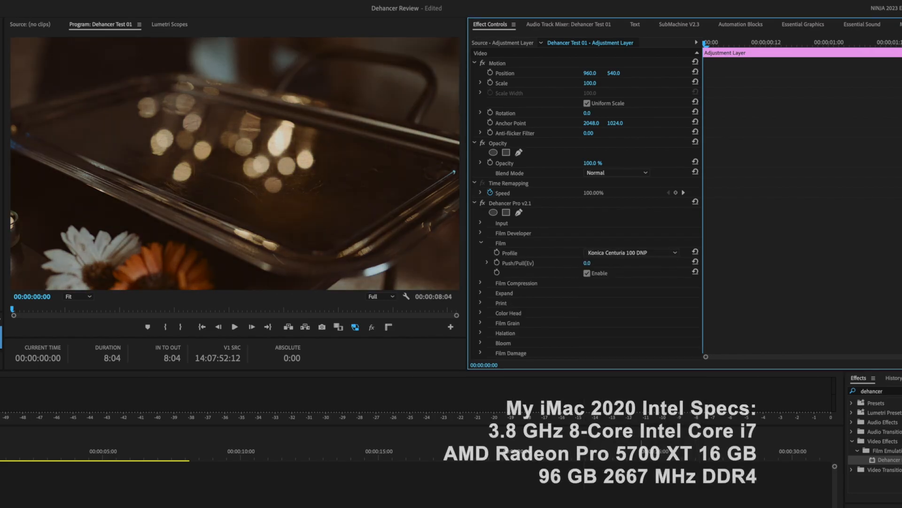
pyautogui.scroll(-1, 641, 252)
pyautogui.click(641, 252)
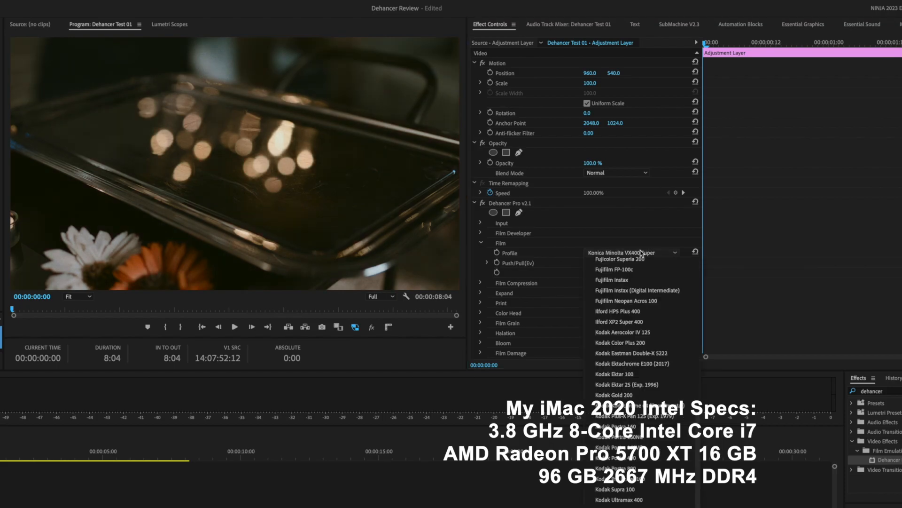
pyautogui.click(641, 253)
# - Set the film emulation's Push/Pull exposure value to 0.5
pyautogui.click(593, 262)
pyautogui.write('-1')
pyautogui.press('Return')
pyautogui.click(588, 264)
pyautogui.write('0.5')
pyautogui.press('Return')
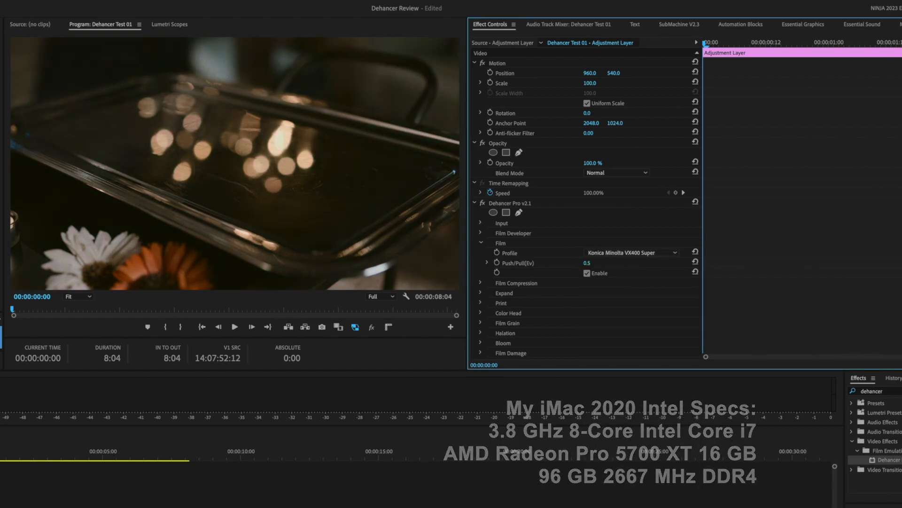
pyautogui.click(481, 242)
# - Use a custom film grain profile with size 47 and amount 45
pyautogui.click(481, 293)
pyautogui.click(615, 303)
pyautogui.click(615, 406)
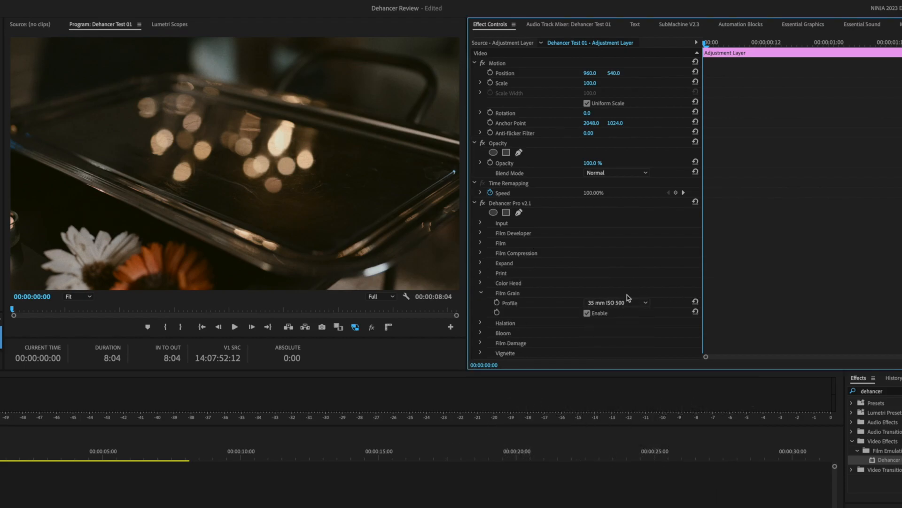
pyautogui.scroll(-3, 643, 244)
pyautogui.moveTo(589, 227); pyautogui.dragTo(588, 227)
pyautogui.moveTo(588, 238); pyautogui.dragTo(616, 237)
pyautogui.click(487, 227)
pyautogui.click(487, 227)
pyautogui.click(589, 237)
pyautogui.write('45')
pyautogui.press('Return')
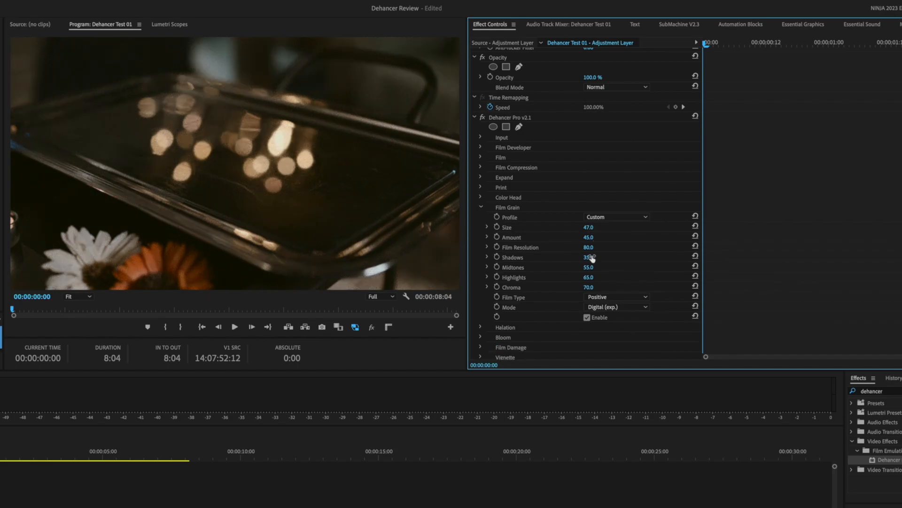
# - Set the film grain's shadows to 65, reduce its chroma and choose a different grain mode
pyautogui.click(589, 258)
pyautogui.write('65')
pyautogui.press('Return')
pyautogui.moveTo(589, 287); pyautogui.dragTo(572, 287)
pyautogui.click(624, 307)
pyautogui.click(622, 317)
# - Switch on Dehancer's halation and choose a profile for it
pyautogui.click(480, 327)
pyautogui.scroll(-5, 483, 328)
pyautogui.click(587, 262)
pyautogui.click(624, 243)
pyautogui.click(610, 253)
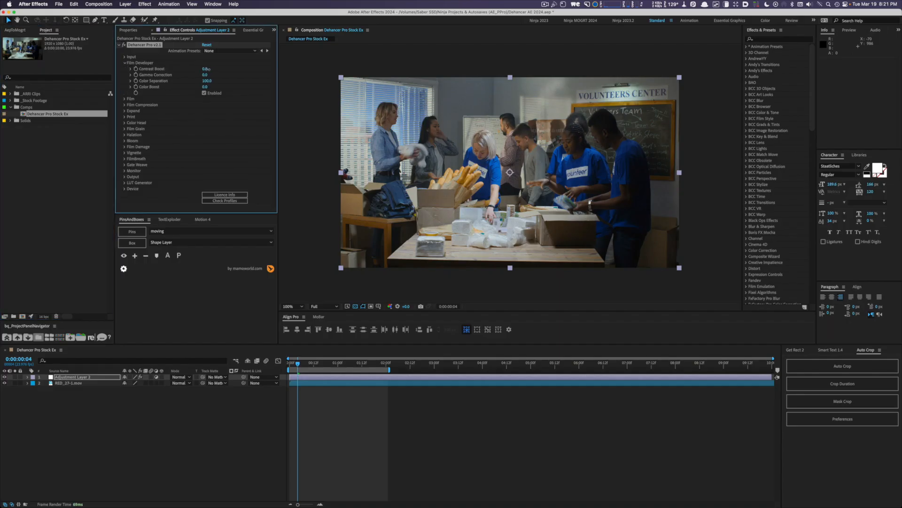
# - In After Effects, enable Dehancer's film emulation on the adjustment layer and set its profile to Cinestill 800T
pyautogui.click(125, 63)
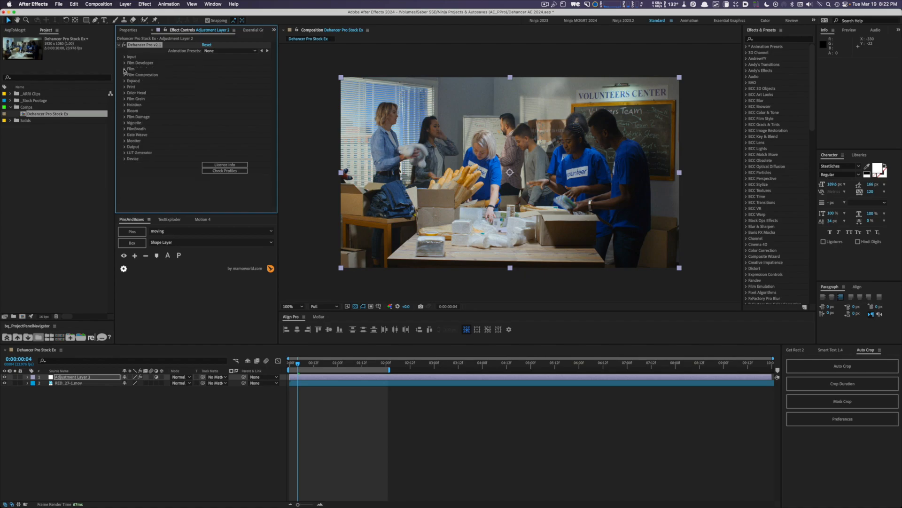
pyautogui.click(124, 69)
pyautogui.click(204, 87)
pyautogui.click(235, 75)
pyautogui.click(246, 437)
pyautogui.click(235, 74)
pyautogui.click(245, 501)
pyautogui.click(235, 75)
pyautogui.click(284, 170)
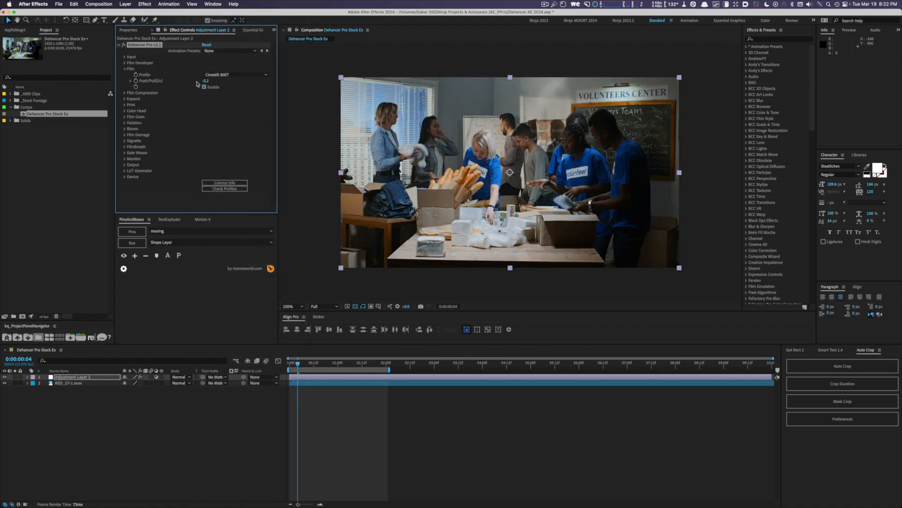
pyautogui.click(125, 69)
# - Enable the Film Compression and Expand sections of the Dehancer effect
pyautogui.click(124, 75)
pyautogui.click(204, 105)
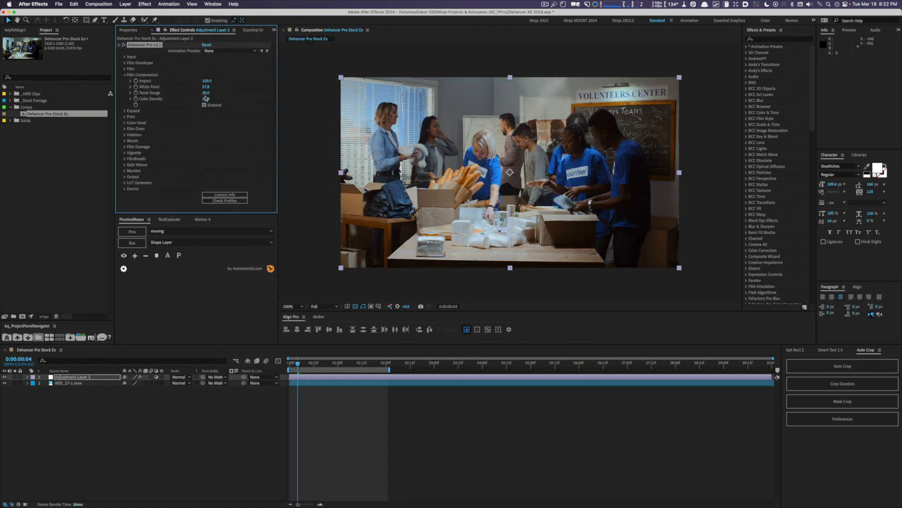
pyautogui.click(124, 75)
pyautogui.click(125, 81)
pyautogui.click(204, 105)
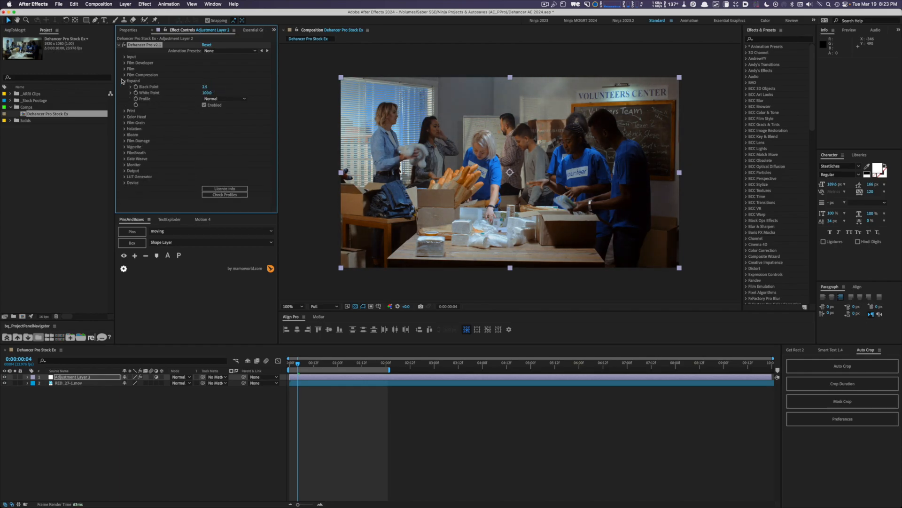
pyautogui.click(125, 80)
# - Extend the composition's work area to a duration of 0:00:05:00 and review the effect's film grain settings
pyautogui.click(124, 99)
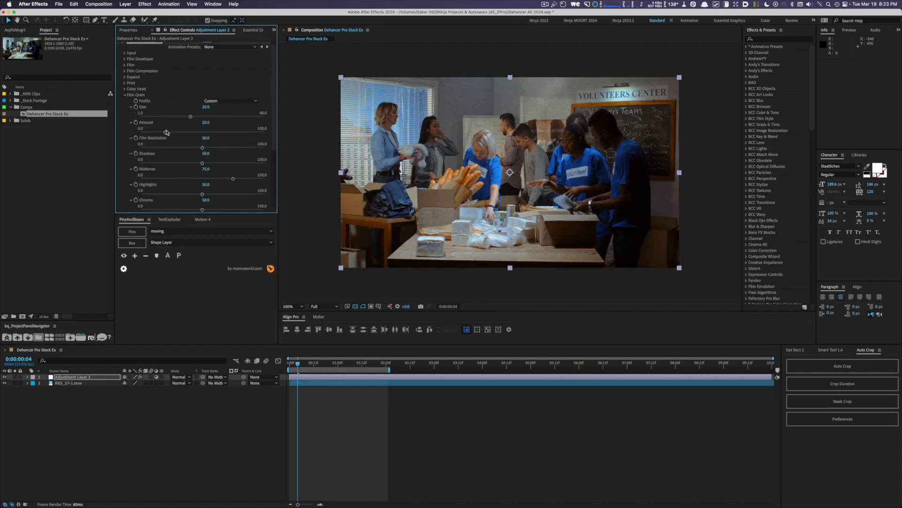
pyautogui.moveTo(389, 370); pyautogui.dragTo(531, 371)
pyautogui.click(176, 132)
pyautogui.scroll(-5, 259, 194)
pyautogui.click(124, 69)
# - Set the halation profile to Custom and preview the composition from its first frame
pyautogui.click(125, 105)
pyautogui.click(210, 111)
pyautogui.click(209, 111)
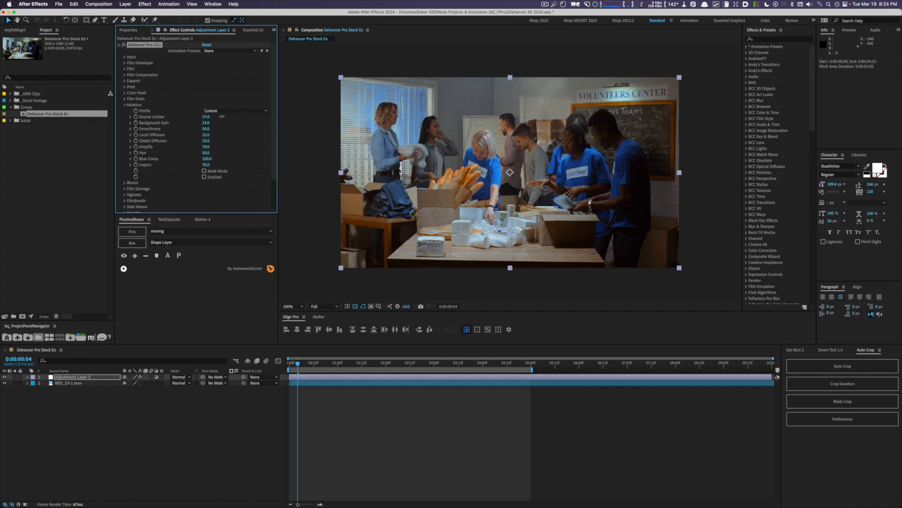
pyautogui.moveTo(298, 363); pyautogui.dragTo(288, 363)
pyautogui.press('space')
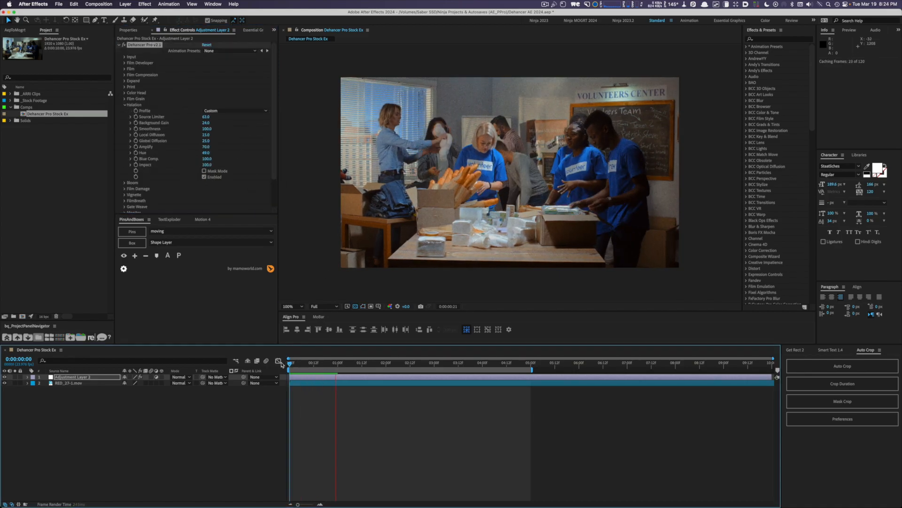
pyautogui.press('space')
# - Set the film grain size to 3.8 and play the composition to check the look
pyautogui.click(124, 99)
pyautogui.scroll(-3, 140, 104)
pyautogui.click(140, 98)
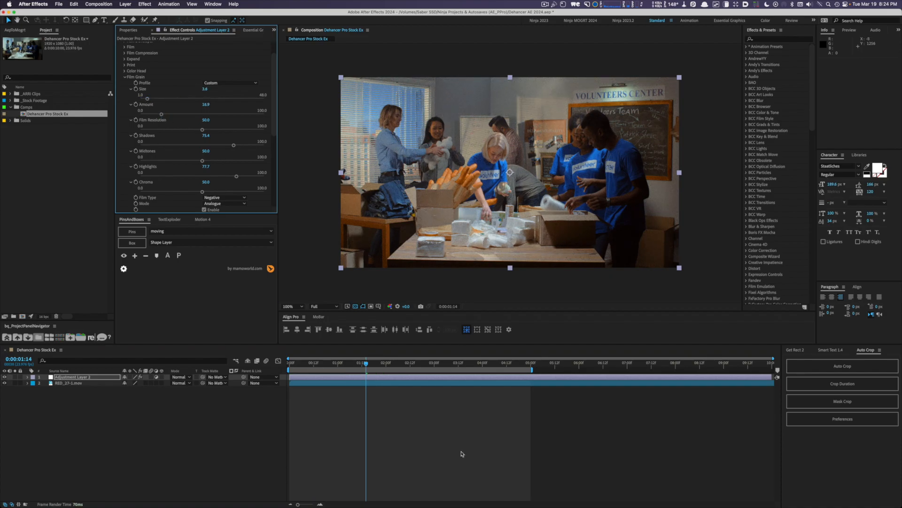
pyautogui.press('space')
pyautogui.click(124, 77)
pyautogui.click(125, 82)
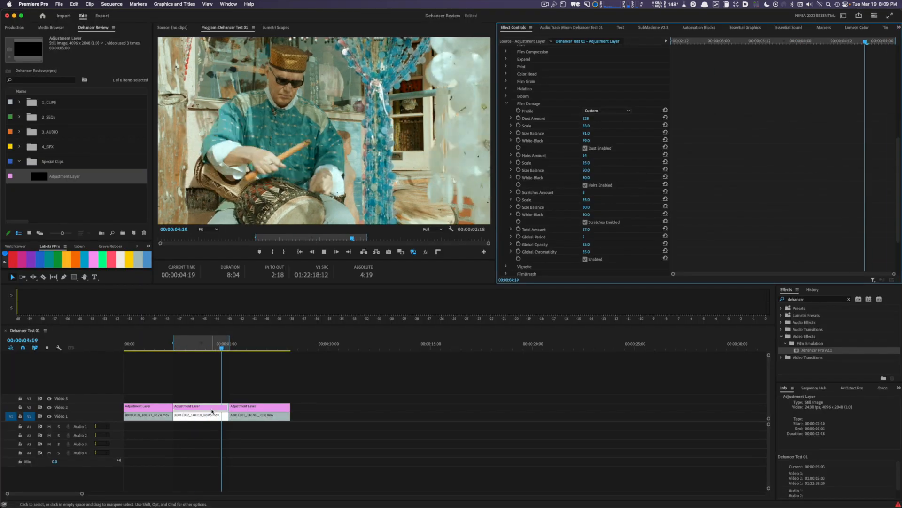
pyautogui.scroll(-3, 602, 214)
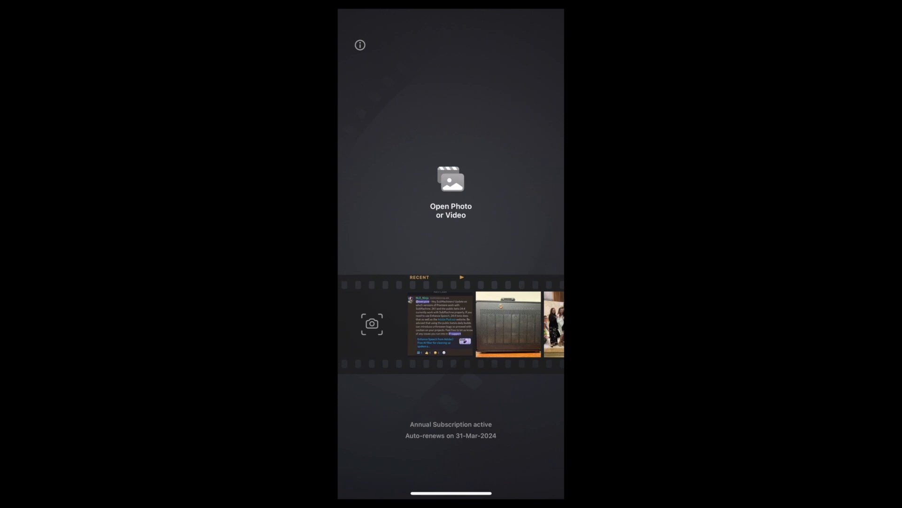
# - Switch to the Dehancer mobile app and open the 12-second video of the walking crowd from the Videos album
pyautogui.click(451, 192)
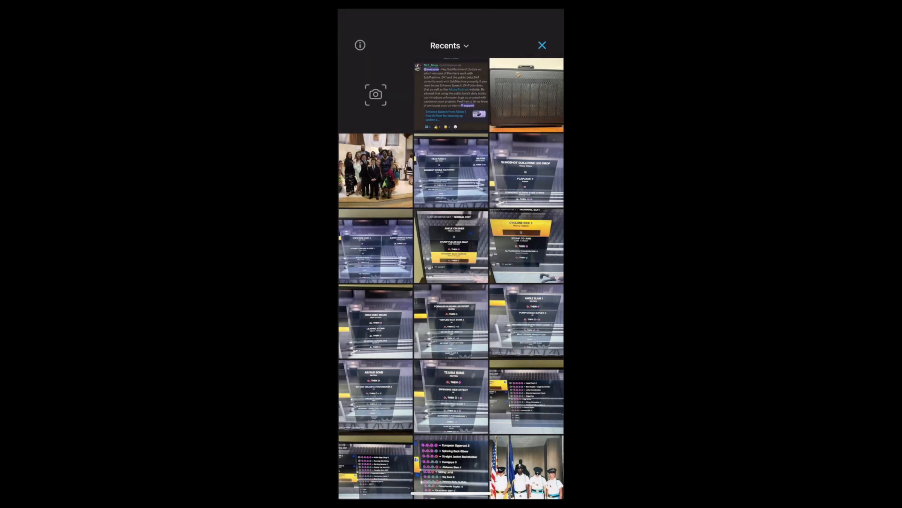
pyautogui.click(447, 45)
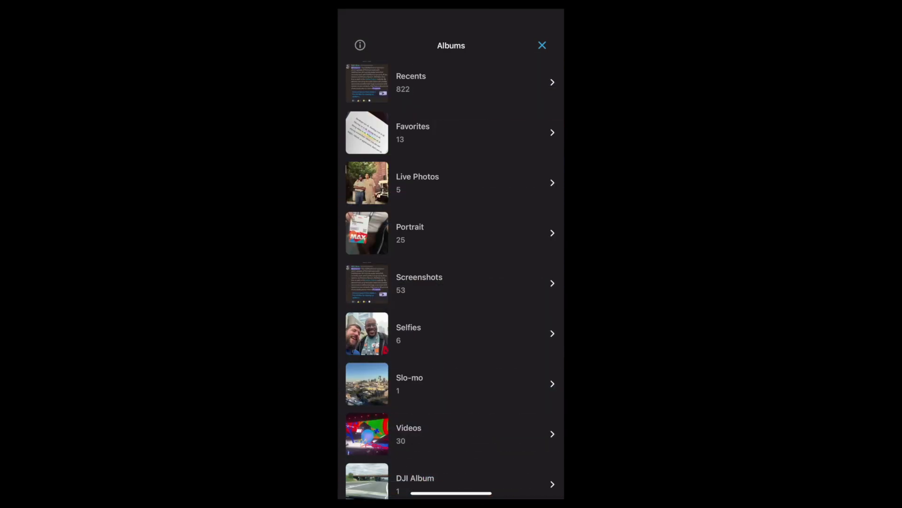
pyautogui.scroll(-5, 452, 277)
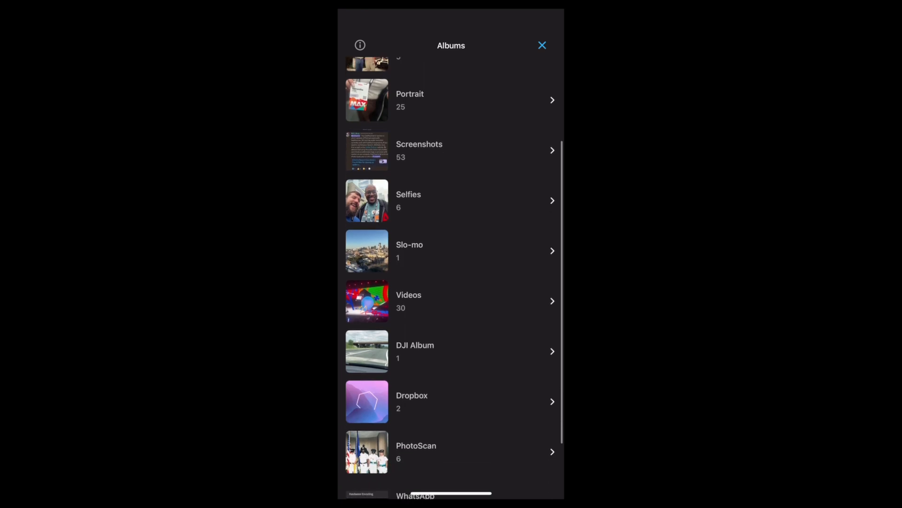
pyautogui.scroll(5, 451, 278)
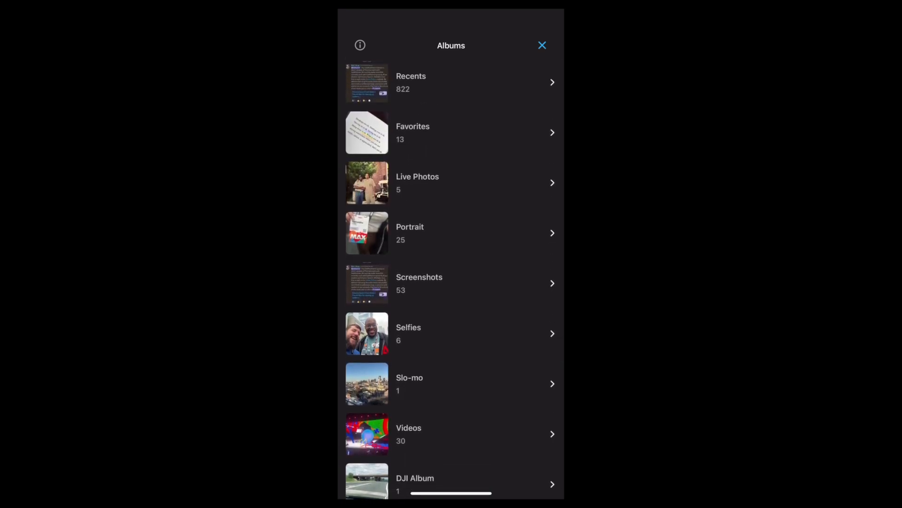
pyautogui.click(451, 434)
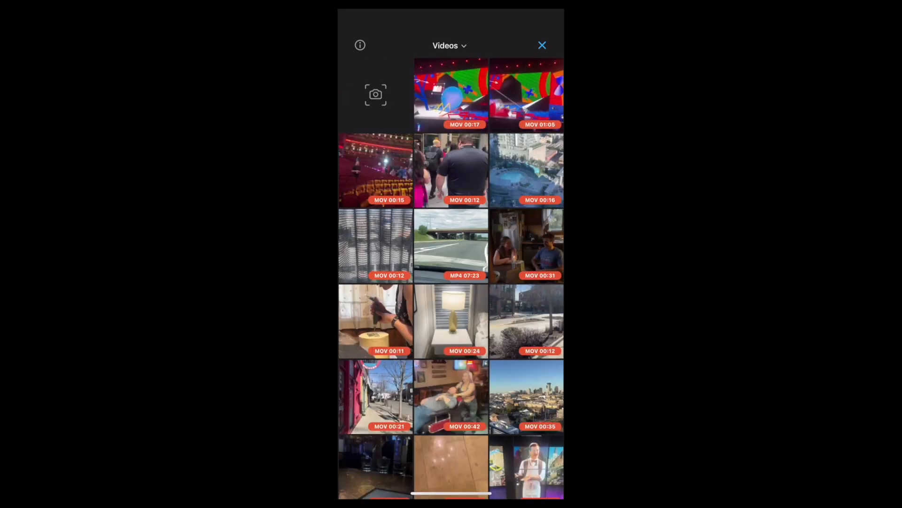
pyautogui.click(451, 170)
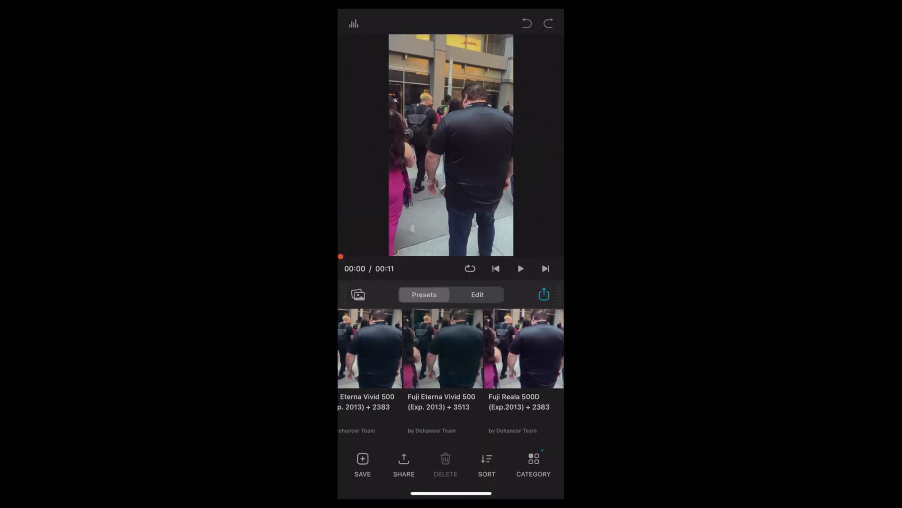
# - Change the preset category to All Presets
pyautogui.hscroll(-10, 451, 374)
pyautogui.click(534, 463)
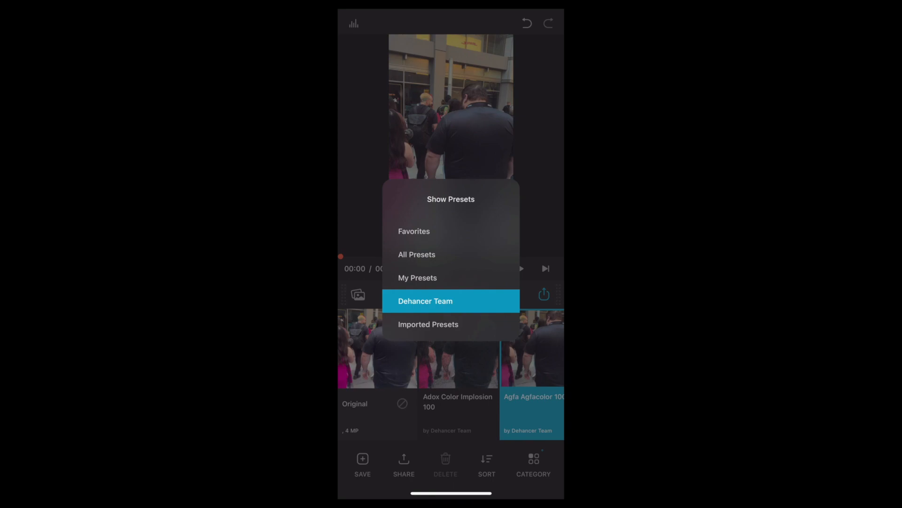
pyautogui.click(417, 254)
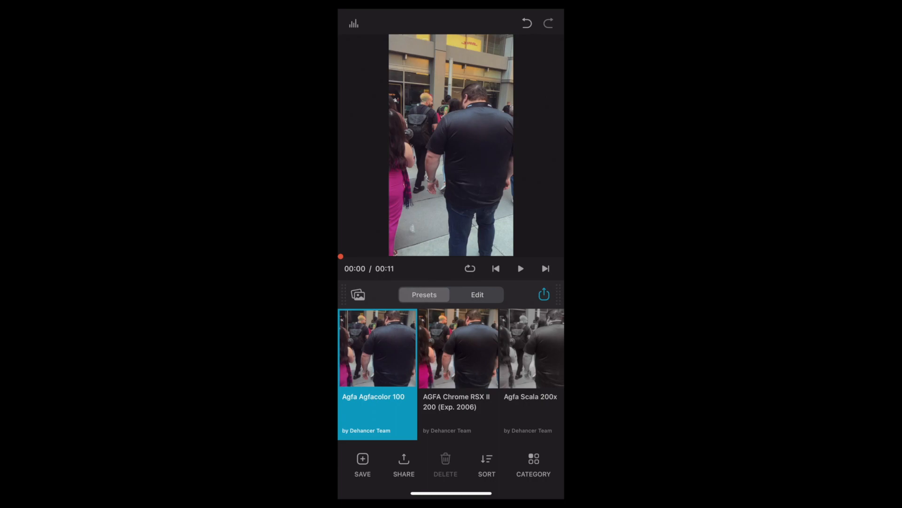
# - Try the AGFA Chrome RSX II 200, Agfa Scala 200x and Ambrotype (by Anatolee Green) normal presets on the clip
pyautogui.click(458, 367)
pyautogui.click(531, 367)
pyautogui.hscroll(3, 451, 374)
pyautogui.click(490, 367)
pyautogui.hscroll(2, 451, 374)
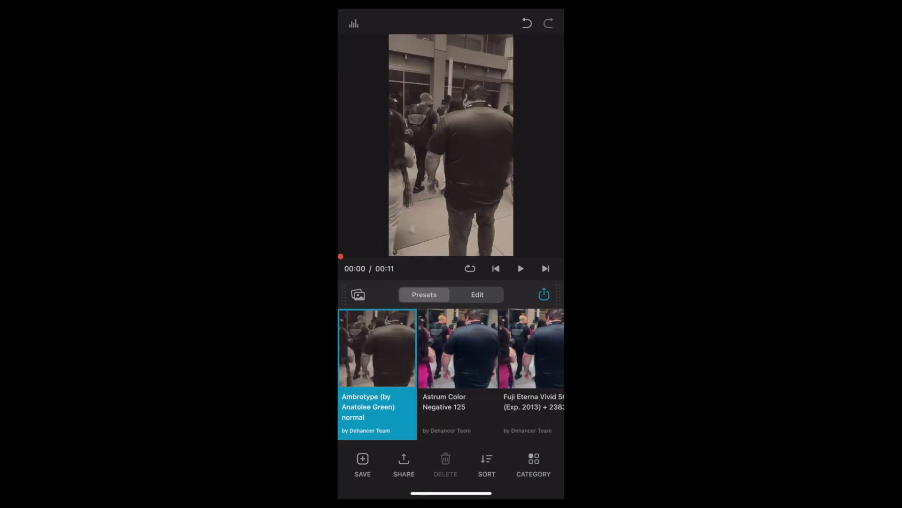
# - Try the Astrum Color Negative 125 and Fuji Eterna Vivid presets on the clip
pyautogui.click(458, 367)
pyautogui.hscroll(2, 451, 373)
pyautogui.click(453, 367)
pyautogui.click(529, 367)
pyautogui.hscroll(4, 451, 373)
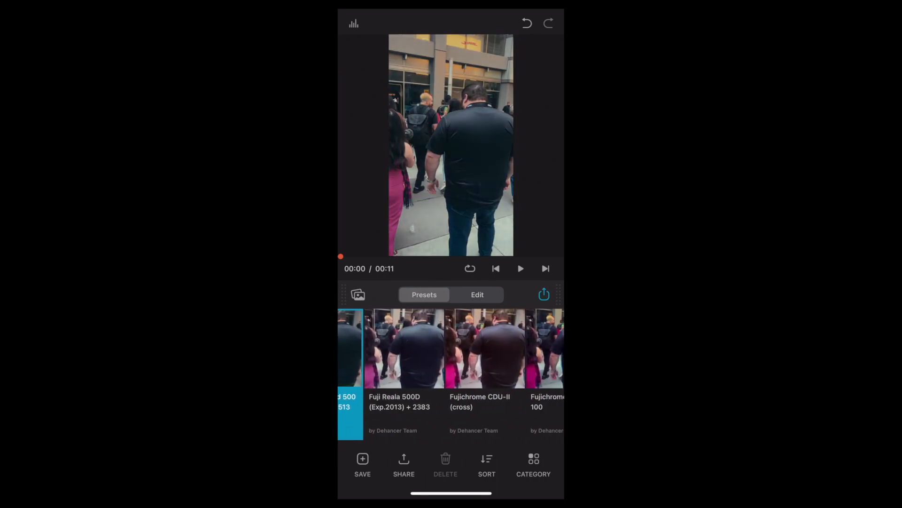
# - Try the Fujichrome presets and the Fujicolor C200 + 3513 preset on the clip
pyautogui.click(485, 366)
pyautogui.hscroll(2, 451, 374)
pyautogui.click(530, 367)
pyautogui.hscroll(2, 451, 374)
pyautogui.click(520, 367)
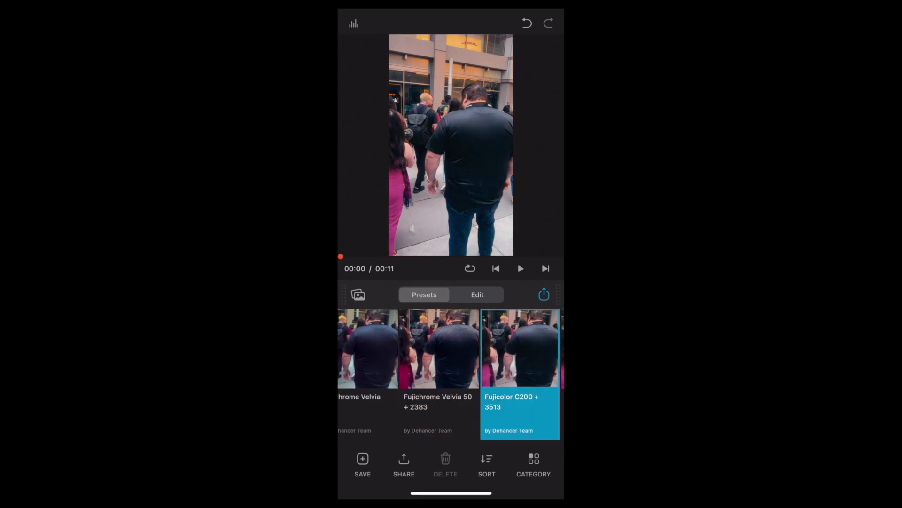
# - Apply the Fujicolor C200 + Kodak Endura preset, mark it as a favorite and remove the mark again
pyautogui.hscroll(2, 452, 373)
pyautogui.click(476, 366)
pyautogui.doubleClick(476, 367)
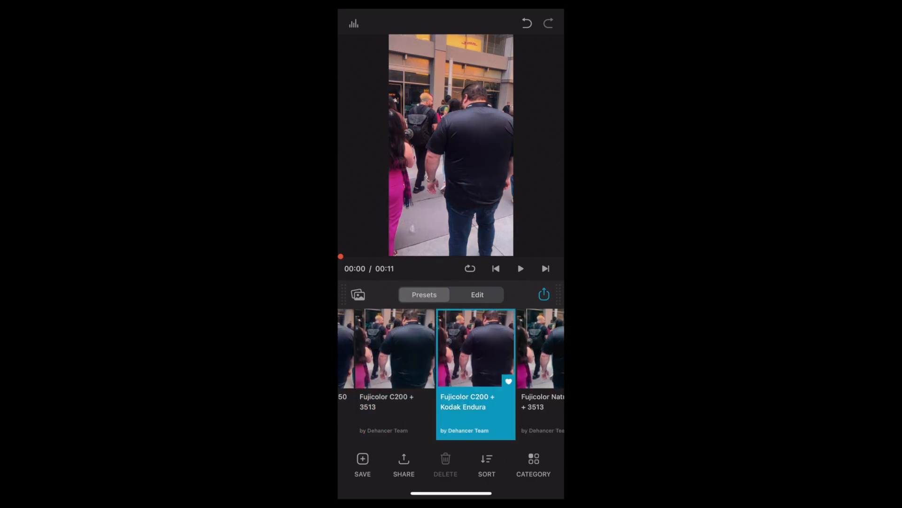
pyautogui.doubleClick(476, 366)
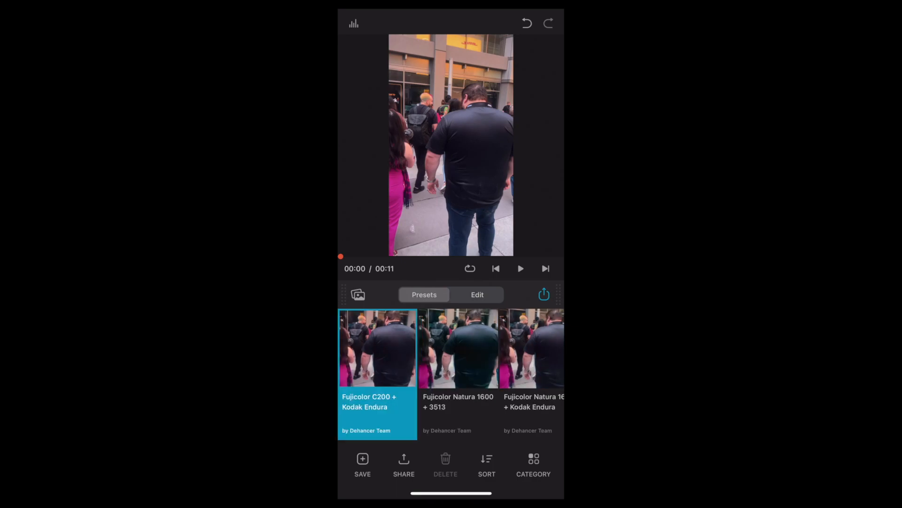
# - Open the clip's edit settings and review the crop, source and film profile options
pyautogui.click(478, 295)
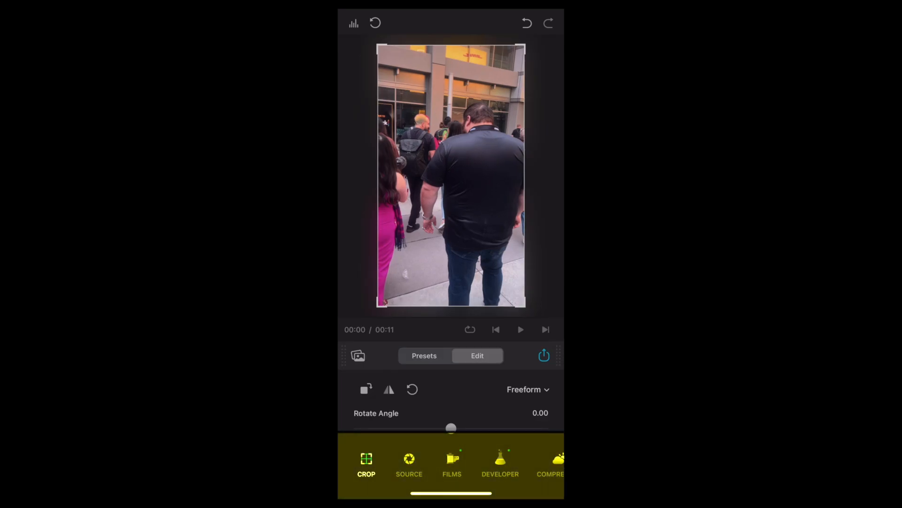
pyautogui.click(409, 465)
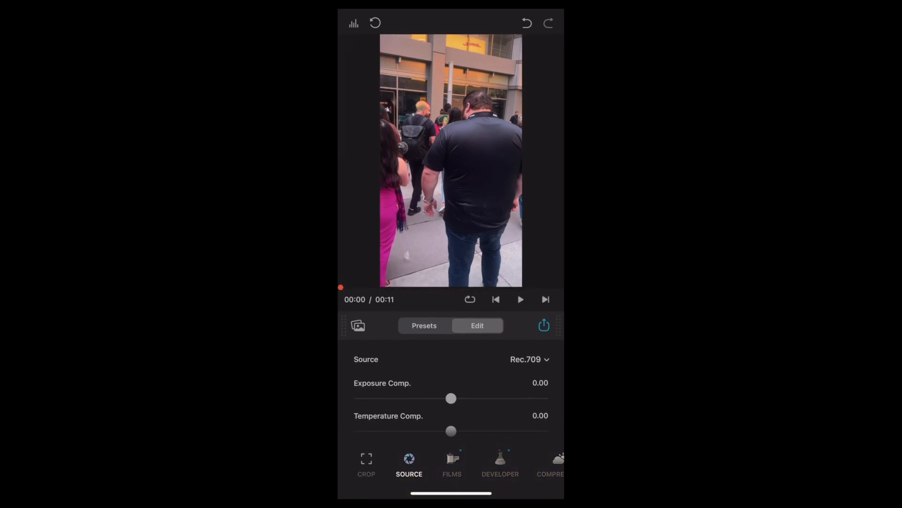
pyautogui.click(452, 464)
pyautogui.hscroll(7, 451, 380)
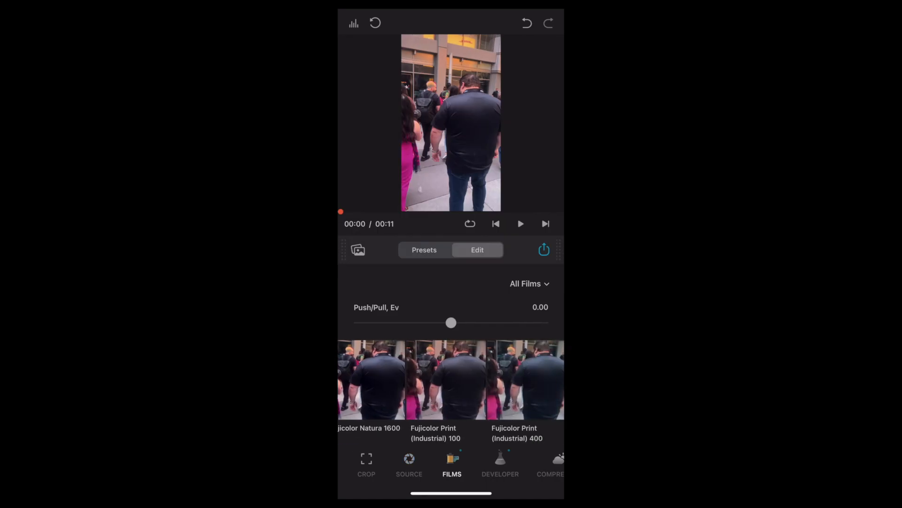
# - Raise the film compression Impact and adjust the sliders of the film effects that follow it
pyautogui.moveTo(407, 365); pyautogui.dragTo(480, 365)
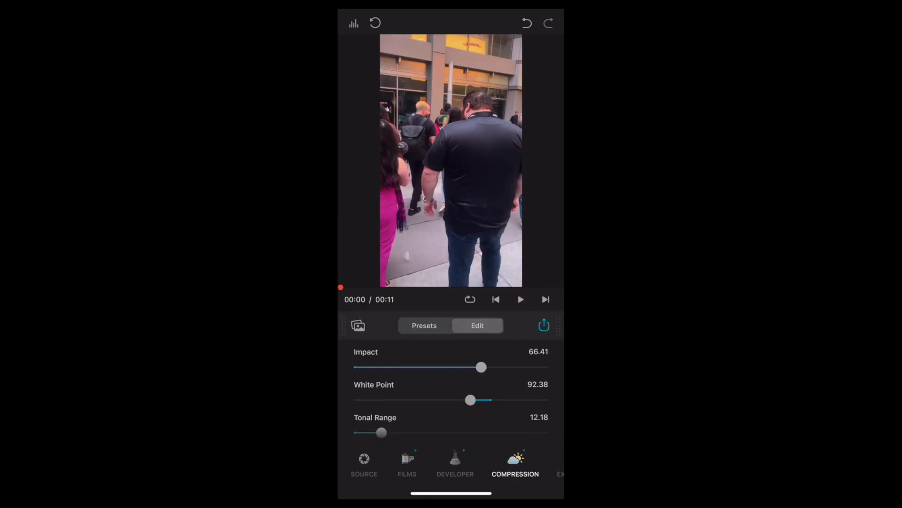
pyautogui.moveTo(479, 365); pyautogui.dragTo(498, 365)
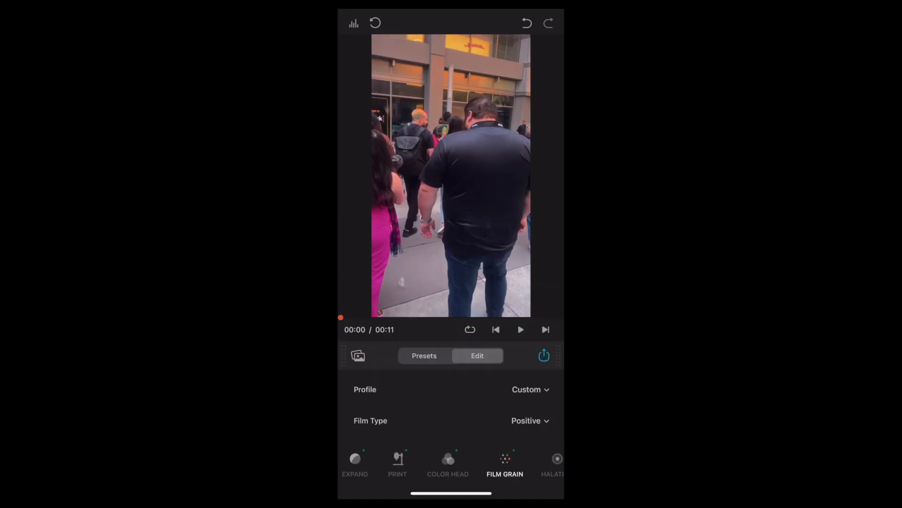
pyautogui.click(530, 389)
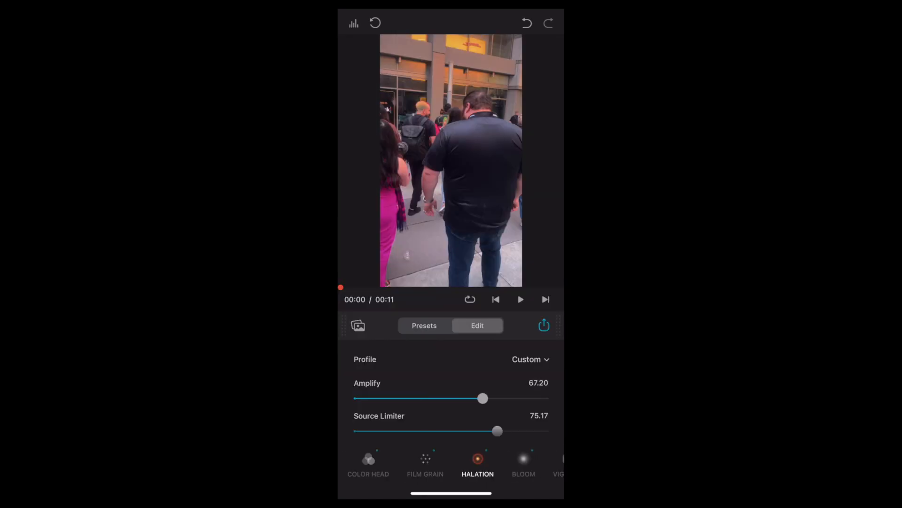
pyautogui.moveTo(486, 398); pyautogui.dragTo(359, 398)
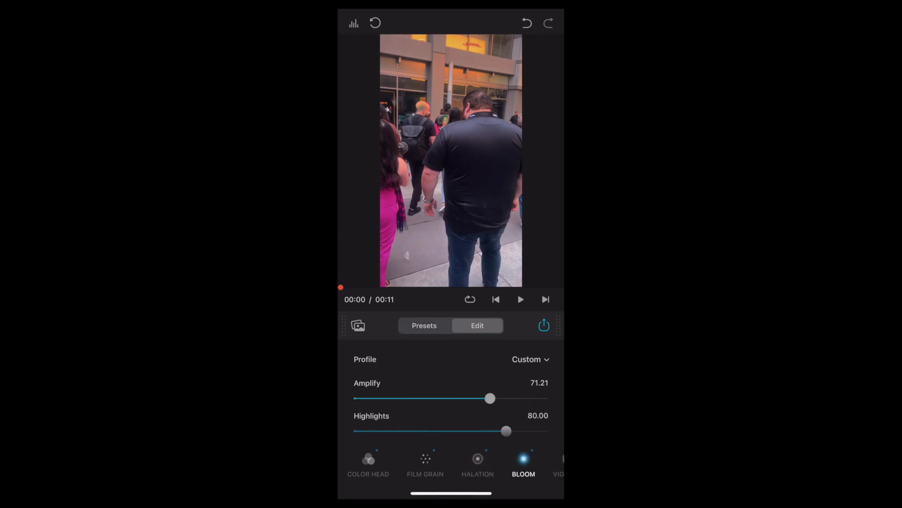
pyautogui.moveTo(490, 398); pyautogui.dragTo(515, 398)
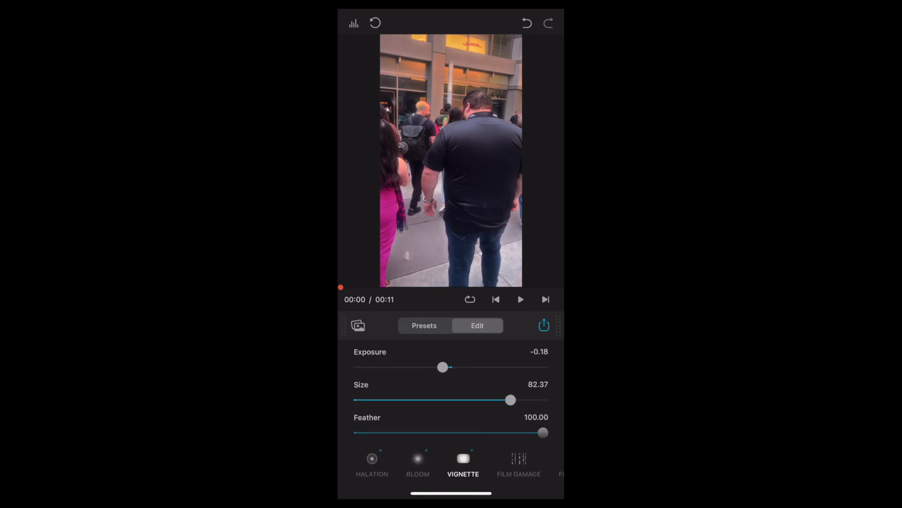
# - Set the vignette exposure to 0.03, size to 68.86 and feather to 88.60, and raise the film damage dust amount to 63
pyautogui.moveTo(441, 367)
pyautogui.mouseDown()
pyautogui.moveTo(473, 367)
pyautogui.moveTo(409, 367)
pyautogui.moveTo(453, 367)
pyautogui.mouseUp()
pyautogui.moveTo(511, 399); pyautogui.dragTo(486, 400)
pyautogui.moveTo(543, 433); pyautogui.dragTo(512, 432)
pyautogui.moveTo(512, 432); pyautogui.dragTo(521, 432)
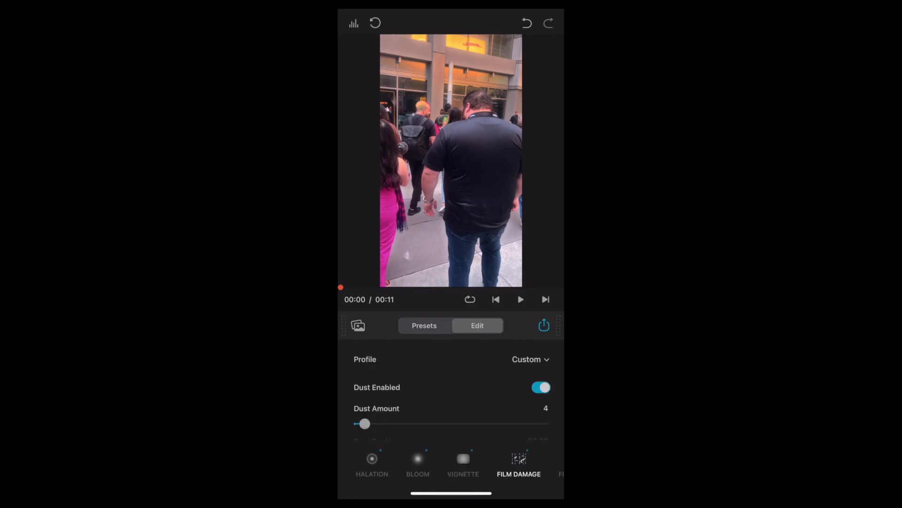
pyautogui.moveTo(365, 424); pyautogui.dragTo(450, 424)
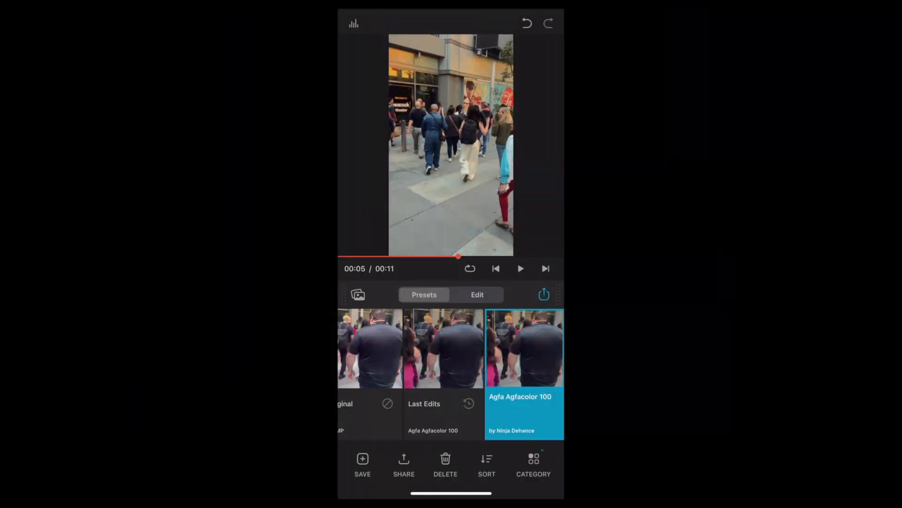
# - Export the clip graded with the Agfa Agfacolor 100 preset and play the exported video in the photo library
pyautogui.click(544, 294)
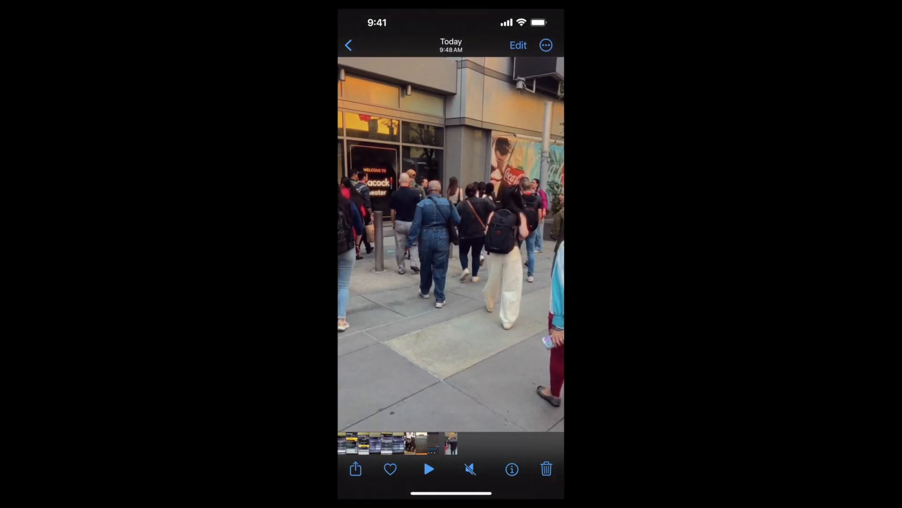
pyautogui.click(429, 469)
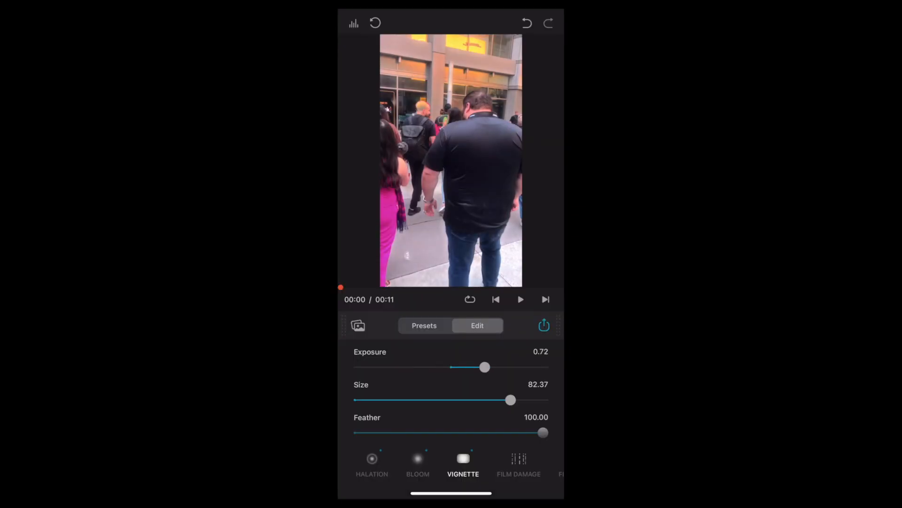
# - Set the vignette exposure to 0.03, size to 68.86 and feather to 88.60
pyautogui.moveTo(485, 366); pyautogui.dragTo(451, 367)
pyautogui.moveTo(510, 400); pyautogui.dragTo(485, 400)
pyautogui.moveTo(542, 432); pyautogui.dragTo(522, 432)
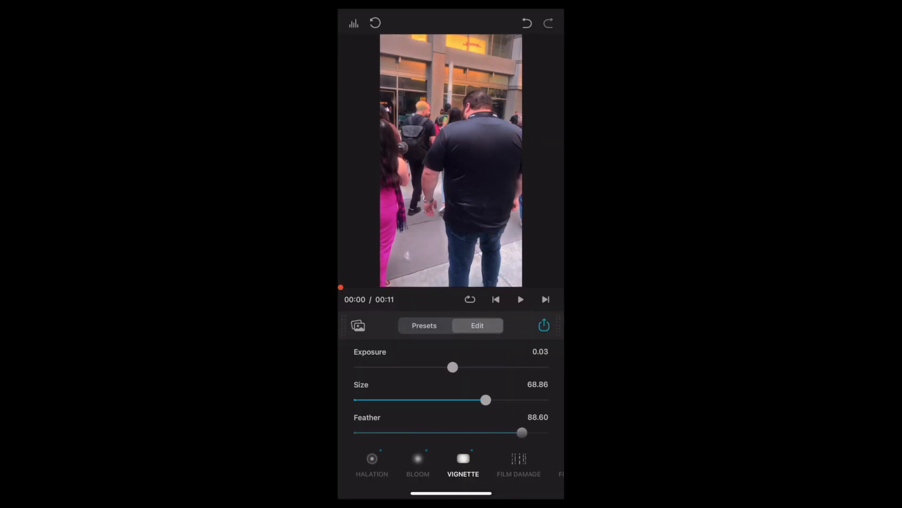
# - Set the film damage dust amount to 63 and return to the preset list
pyautogui.click(519, 463)
pyautogui.moveTo(365, 424); pyautogui.dragTo(450, 424)
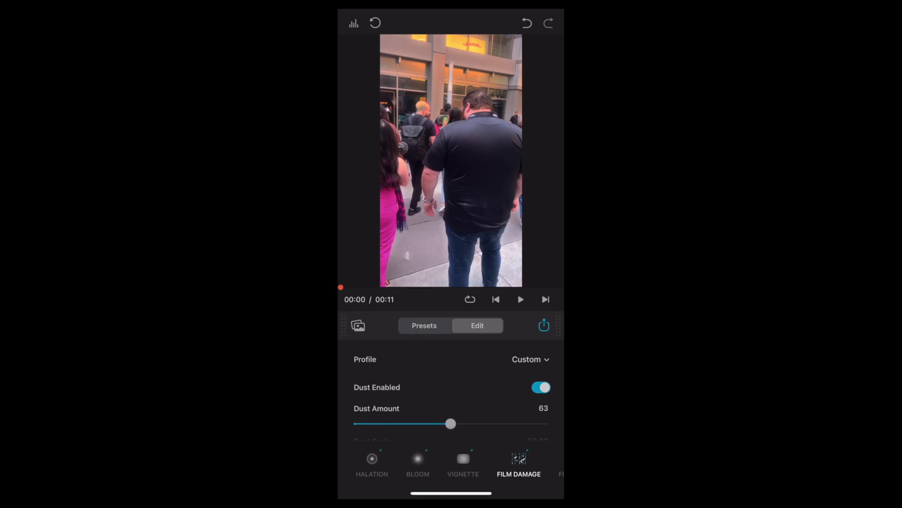
pyautogui.click(424, 325)
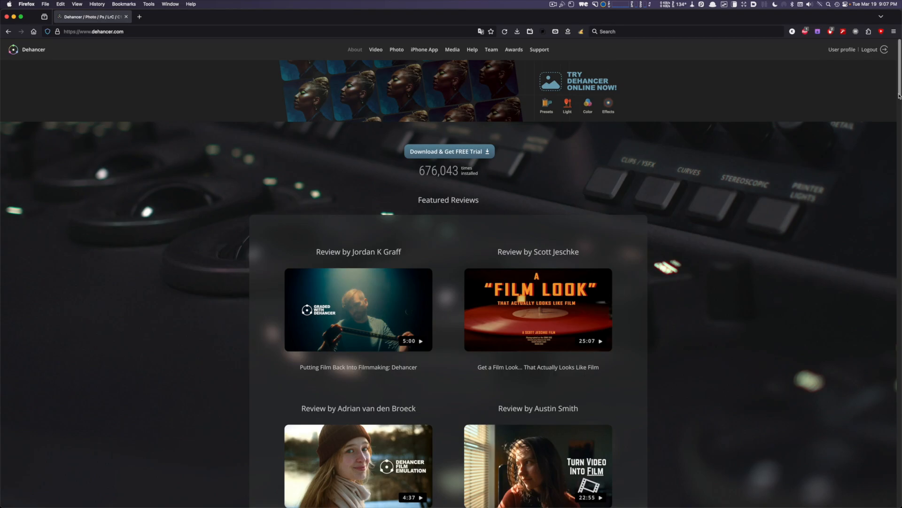
# - Switch to Firefox and read through the Dehancer website's featured reviews, film profiles, iPhone app section and DaVinci Resolve plugin prices
pyautogui.scroll(-10, 899, 138)
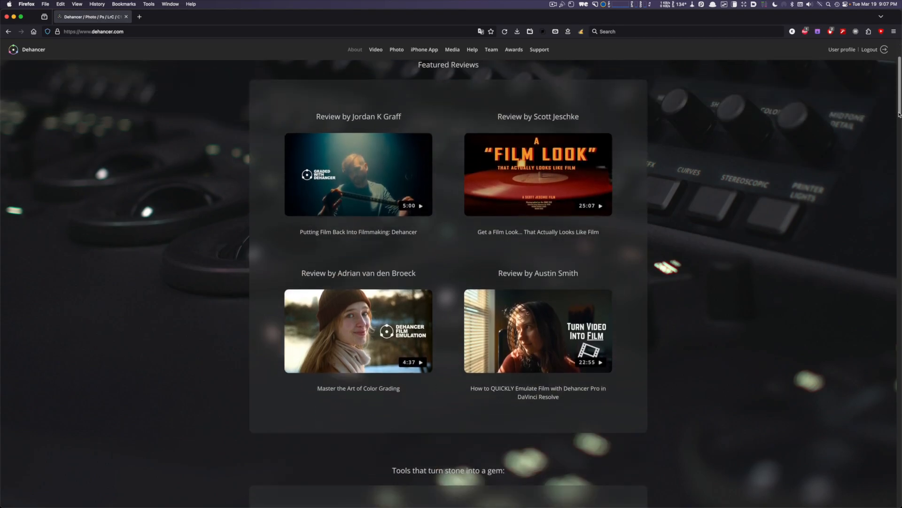
pyautogui.moveTo(899, 139); pyautogui.dragTo(900, 289)
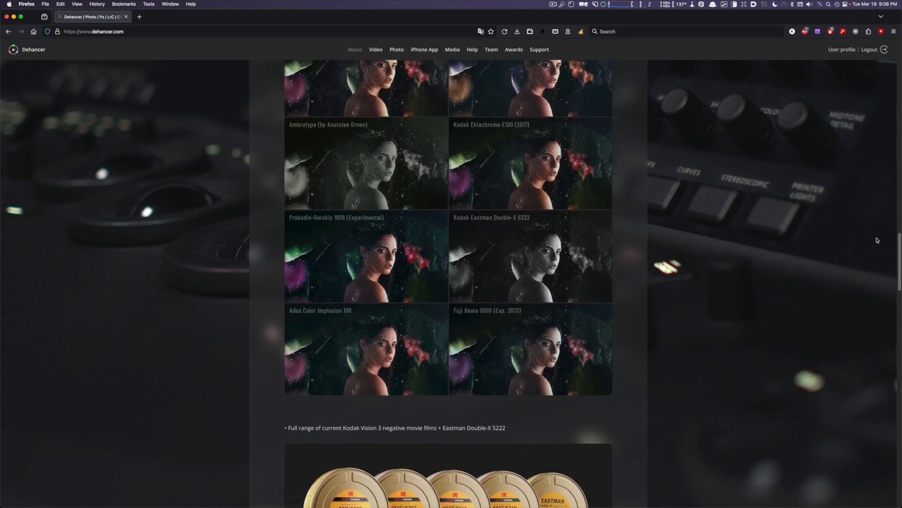
pyautogui.moveTo(900, 246); pyautogui.dragTo(900, 315)
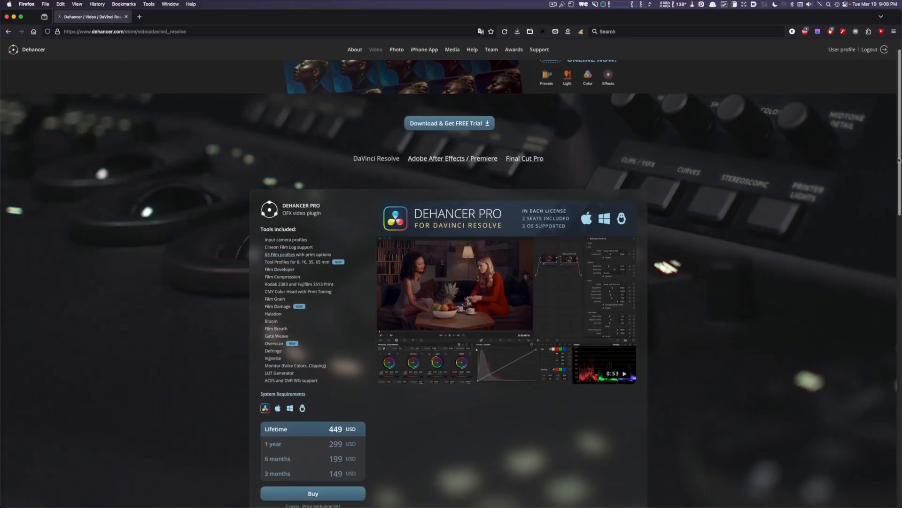
pyautogui.moveTo(898, 160); pyautogui.dragTo(893, 304)
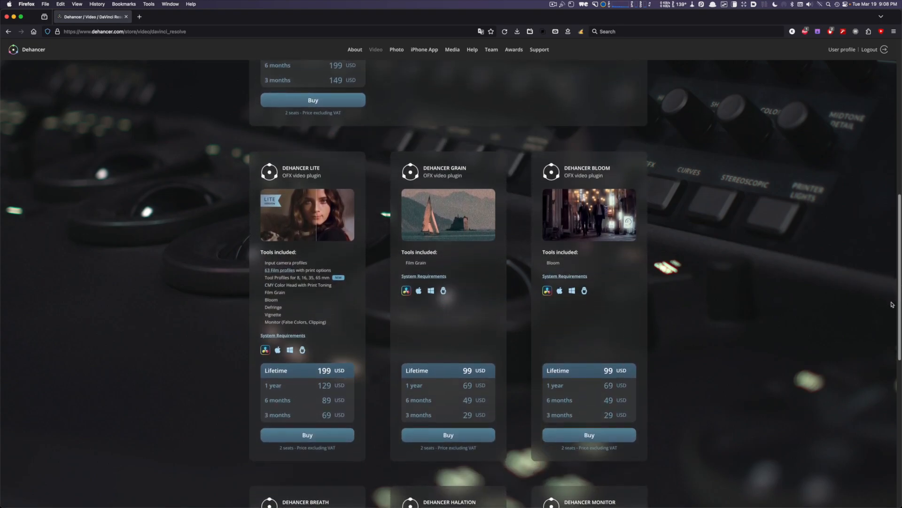
pyautogui.moveTo(893, 321); pyautogui.dragTo(900, 452)
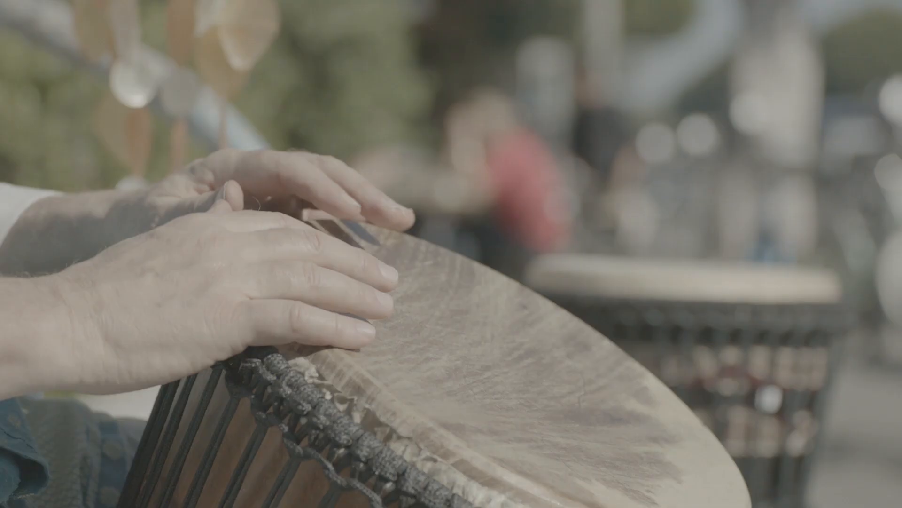